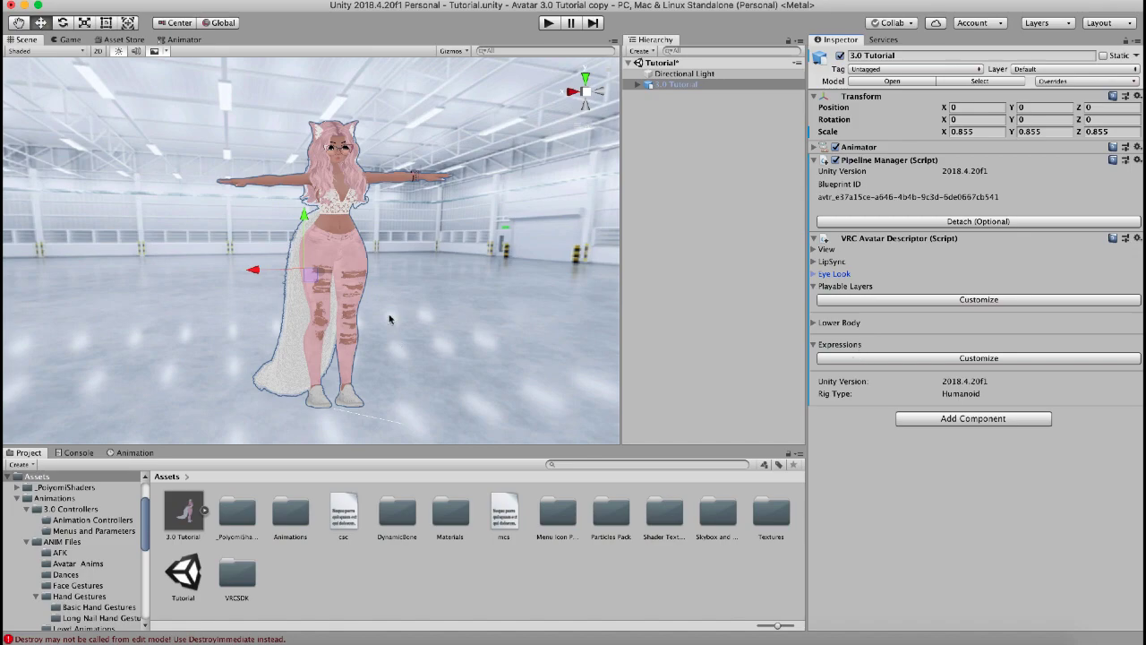
# Customize the descriptor's Playable Layers, keeping the Base slot on Default Locomotion
pyautogui.scroll(2, 389, 319)
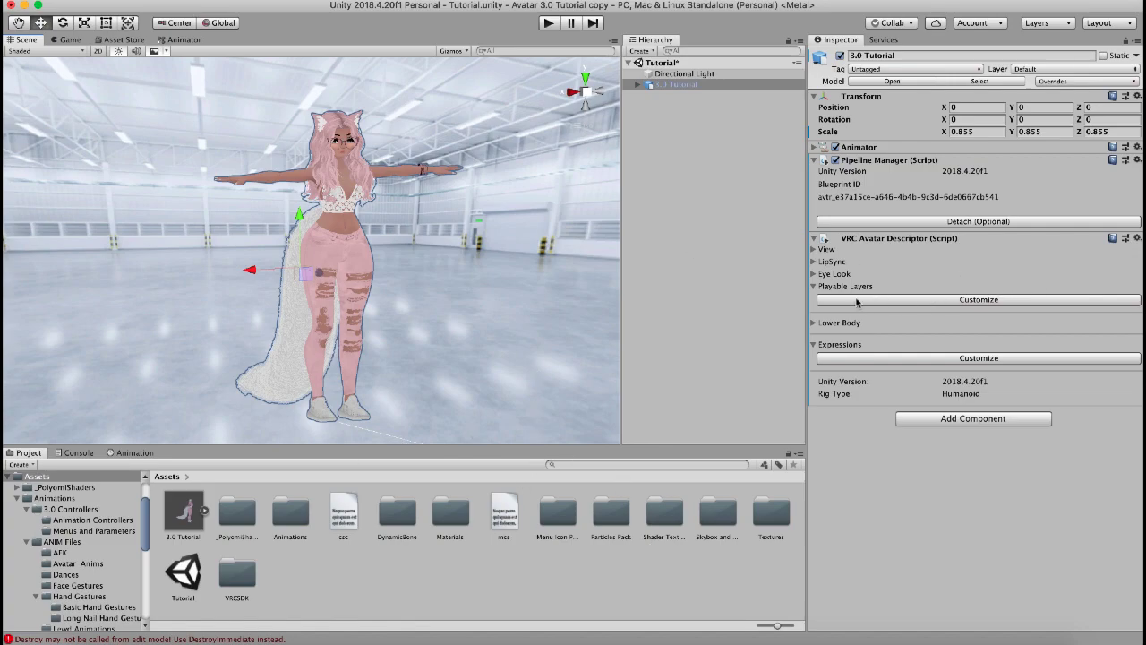
pyautogui.click(983, 301)
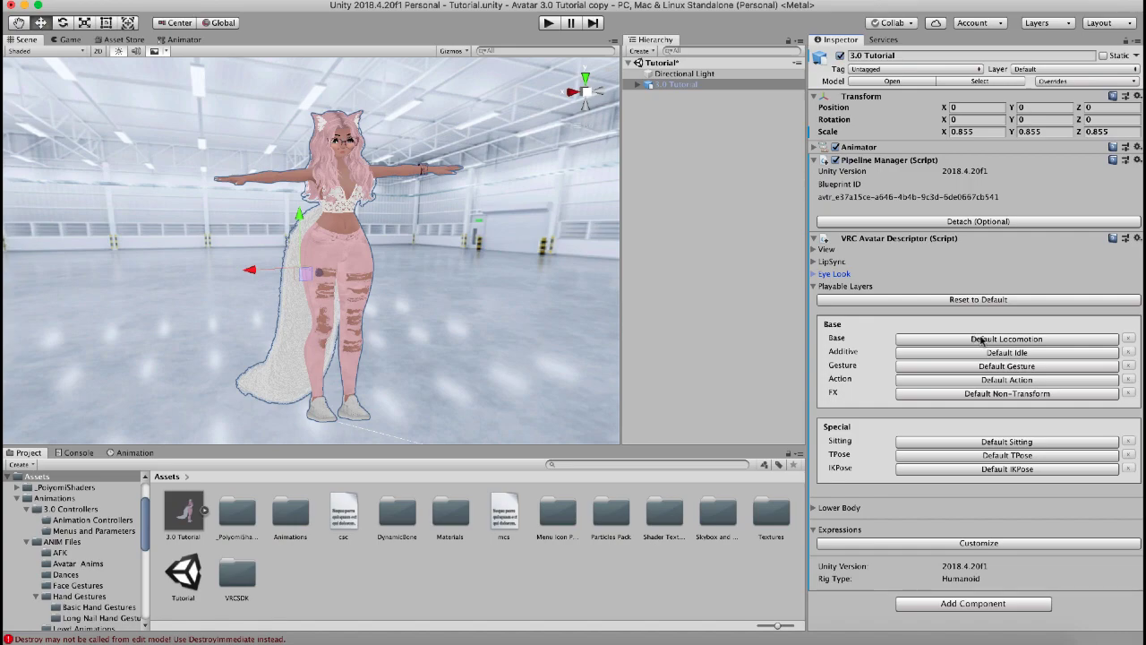
pyautogui.click(1022, 333)
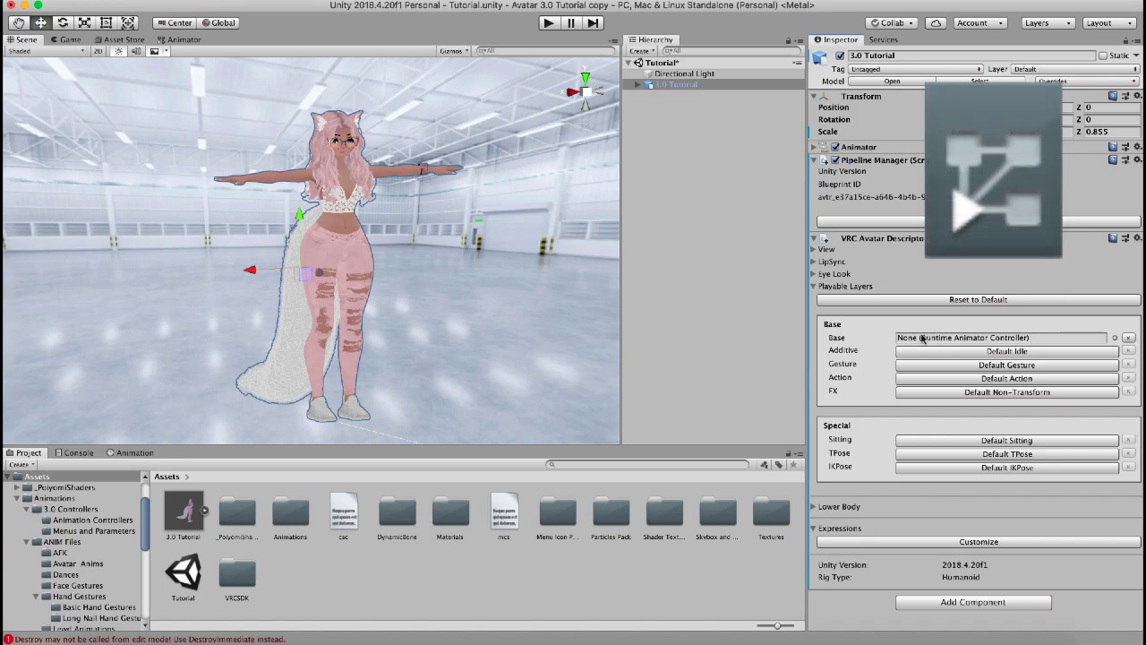
pyautogui.click(1128, 338)
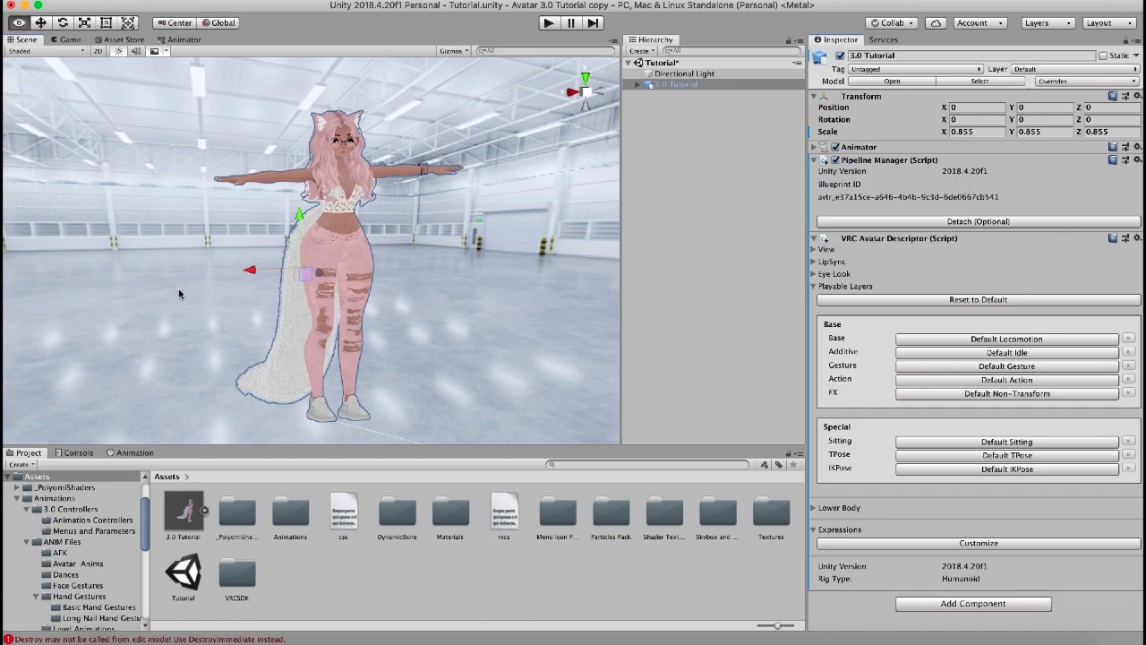
pyautogui.keyDown('alt'); pyautogui.moveTo(179, 295); pyautogui.dragTo(409, 273); pyautogui.keyUp('alt')
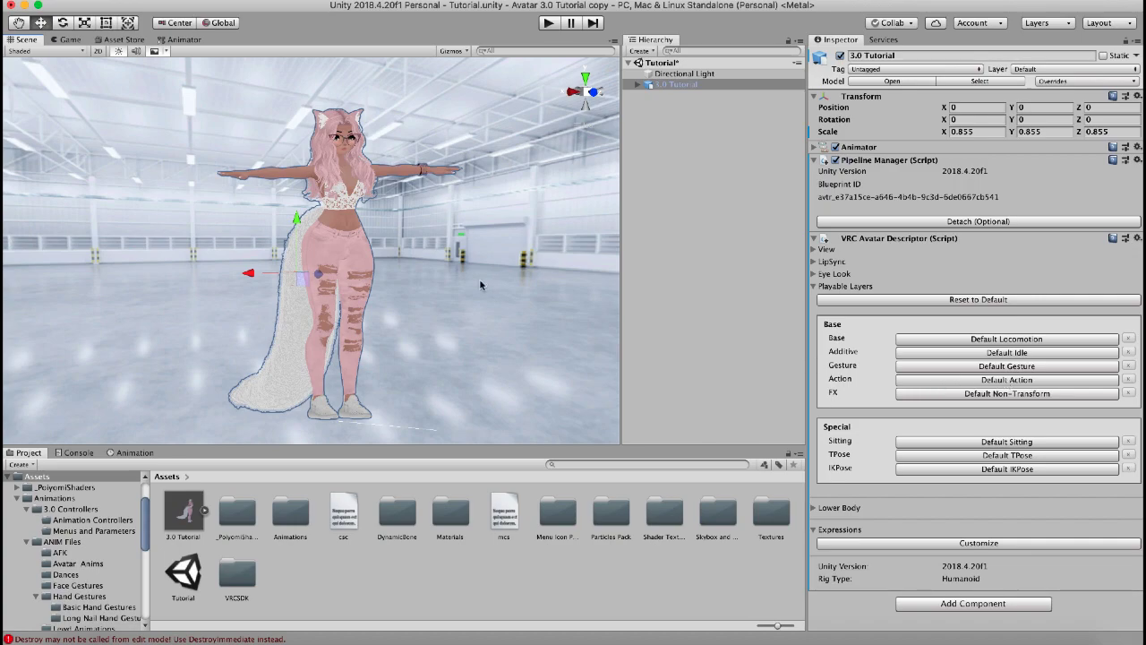
pyautogui.keyDown('alt'); pyautogui.moveTo(418, 286); pyautogui.dragTo(466, 288); pyautogui.keyUp('alt')
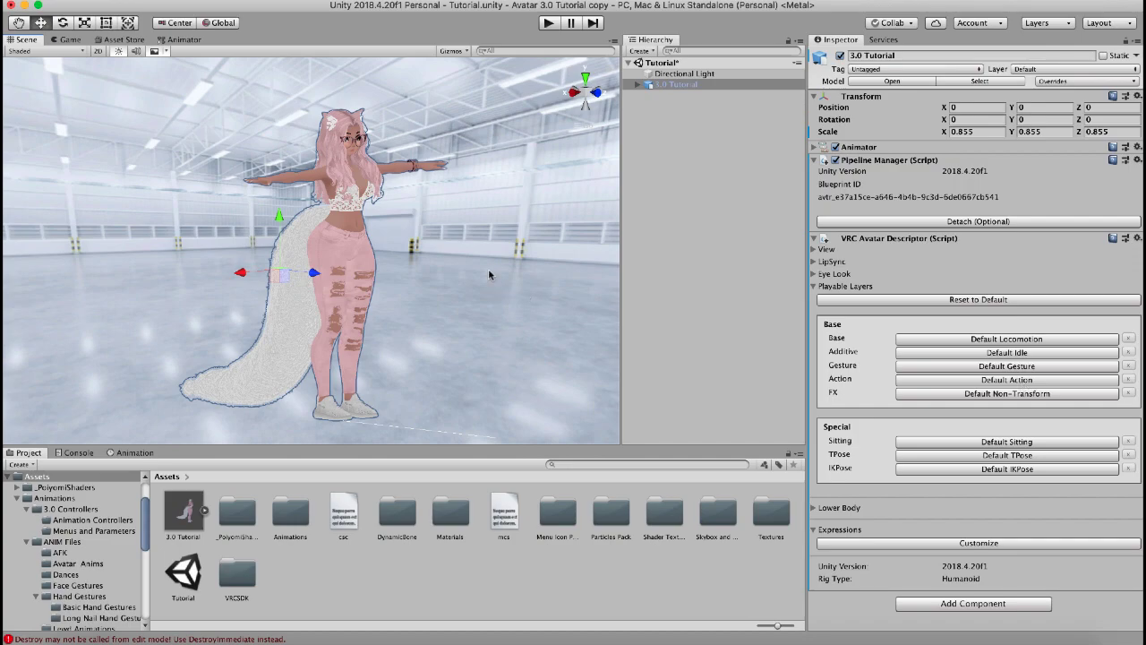
pyautogui.keyDown('alt'); pyautogui.moveTo(492, 276); pyautogui.dragTo(400, 277); pyautogui.keyUp('alt')
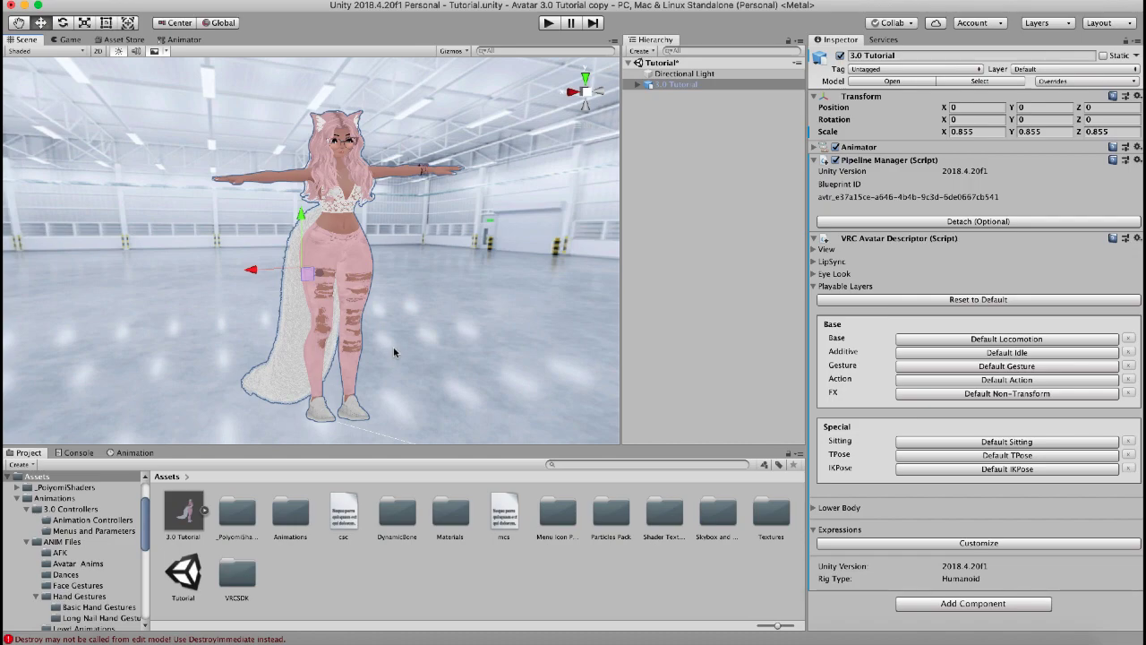
pyautogui.keyDown('alt'); pyautogui.moveTo(432, 311); pyautogui.dragTo(277, 308); pyautogui.keyUp('alt')
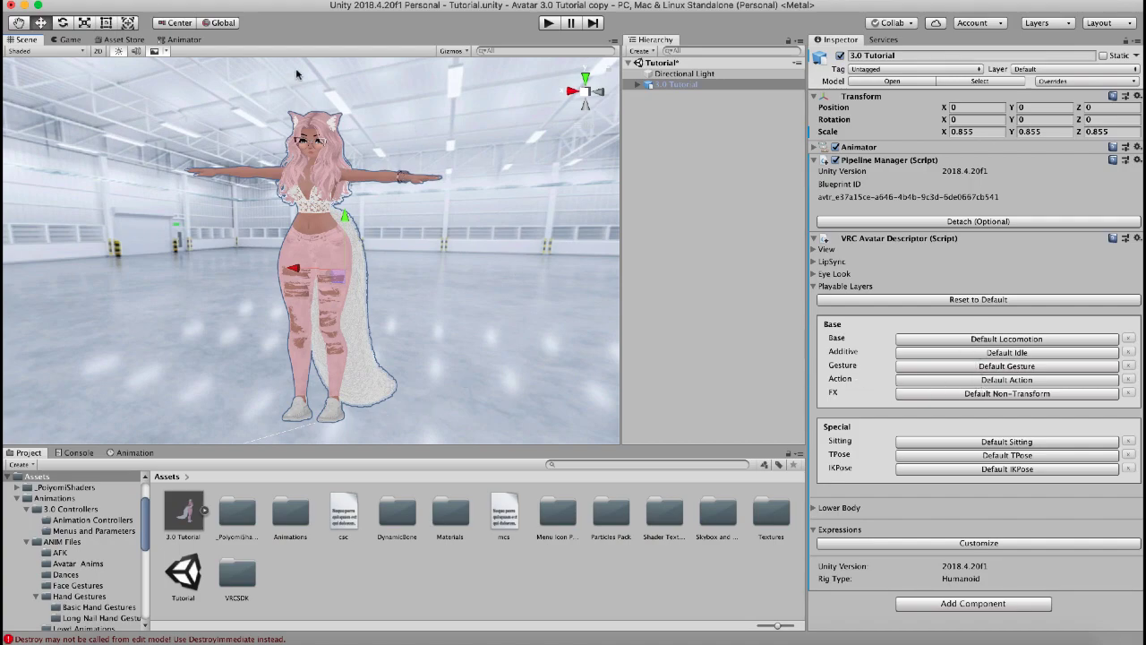
pyautogui.press('alt')
pyautogui.keyDown('alt'); pyautogui.moveTo(356, 302); pyautogui.dragTo(478, 306); pyautogui.keyUp('alt')
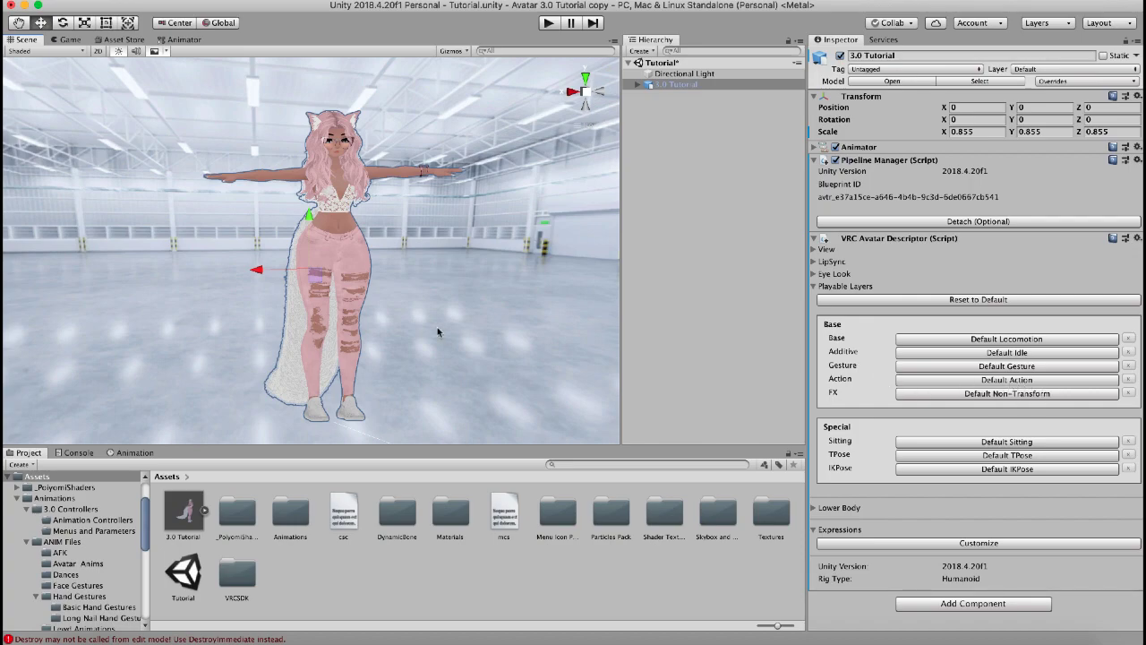
pyautogui.keyDown('alt'); pyautogui.moveTo(428, 328); pyautogui.dragTo(444, 293); pyautogui.keyUp('alt')
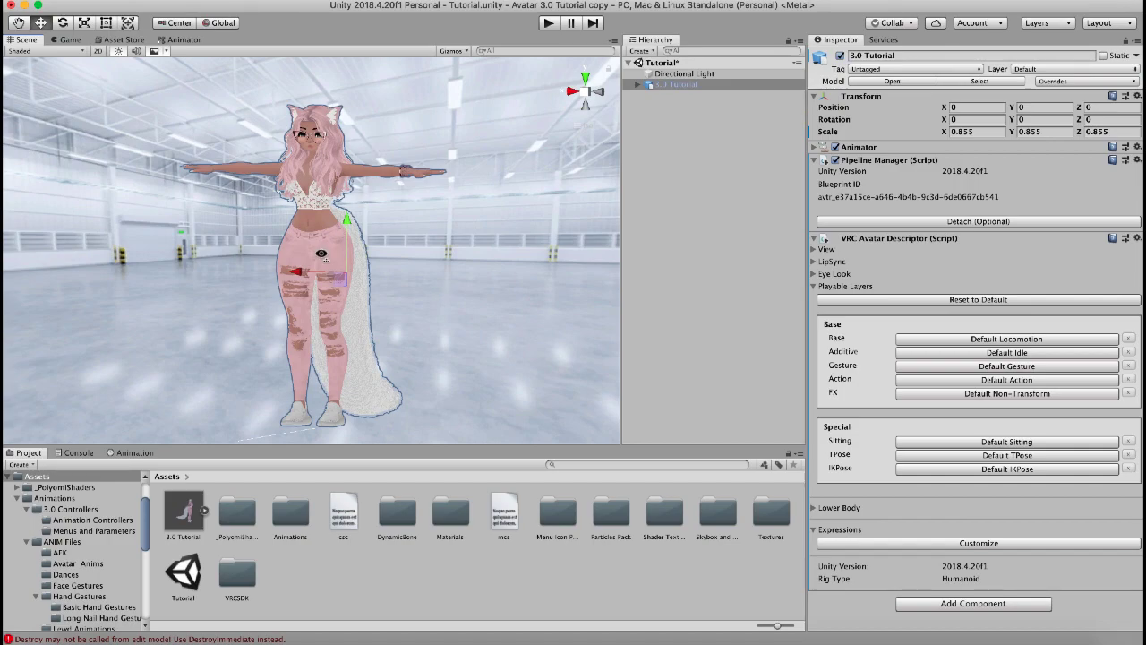
pyautogui.keyDown('alt'); pyautogui.moveTo(321, 254); pyautogui.dragTo(492, 249); pyautogui.keyUp('alt')
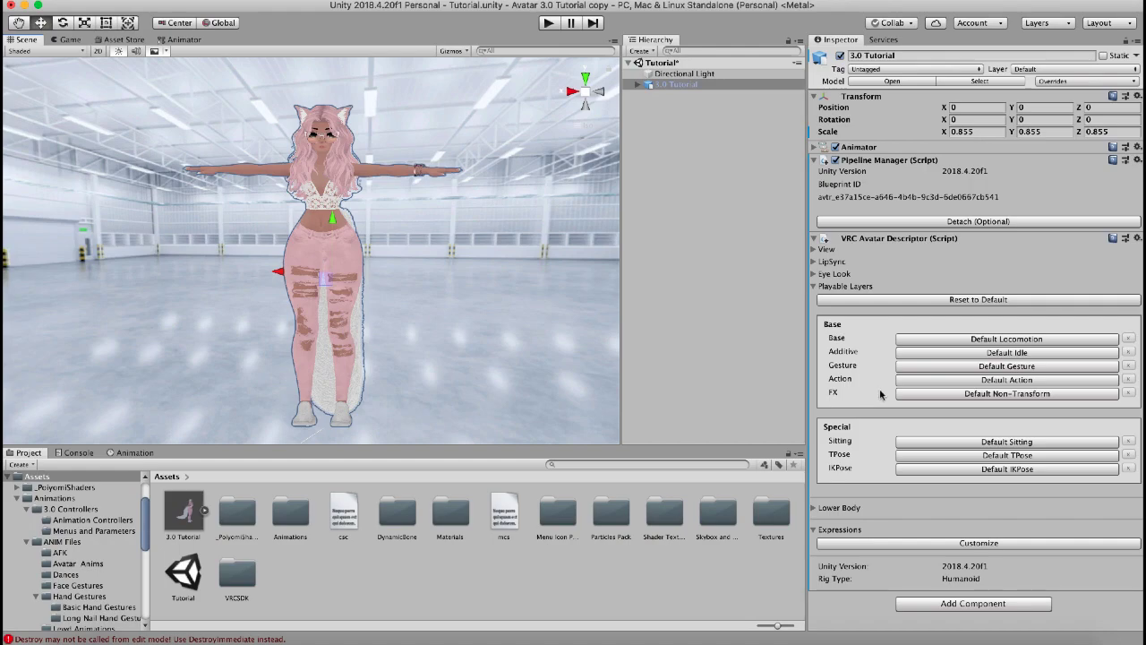
pyautogui.keyDown('alt'); pyautogui.moveTo(534, 265); pyautogui.dragTo(654, 263); pyautogui.keyUp('alt')
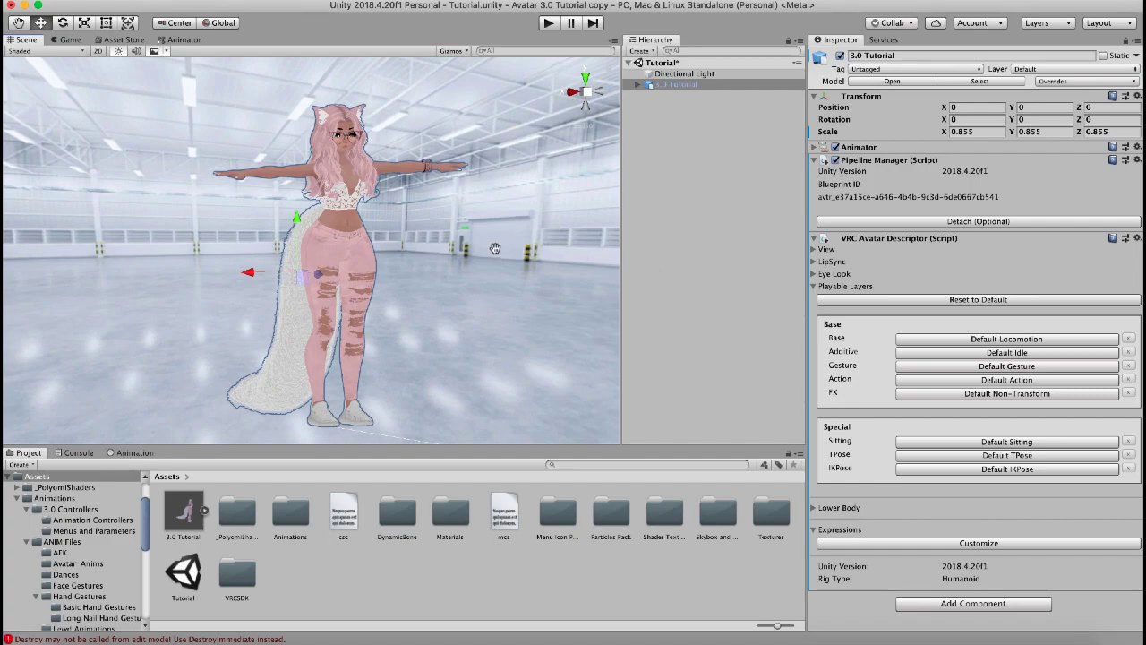
pyautogui.keyDown('alt'); pyautogui.moveTo(498, 250); pyautogui.dragTo(492, 233); pyautogui.keyUp('alt')
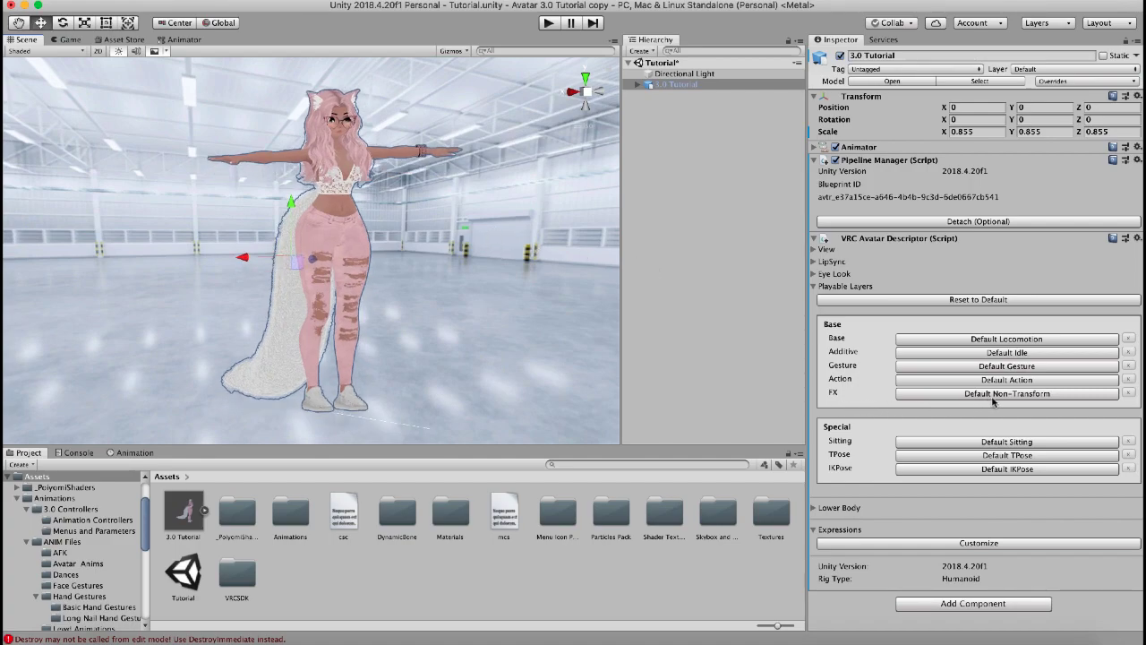
pyautogui.keyDown('alt'); pyautogui.moveTo(503, 279); pyautogui.dragTo(480, 273); pyautogui.keyUp('alt')
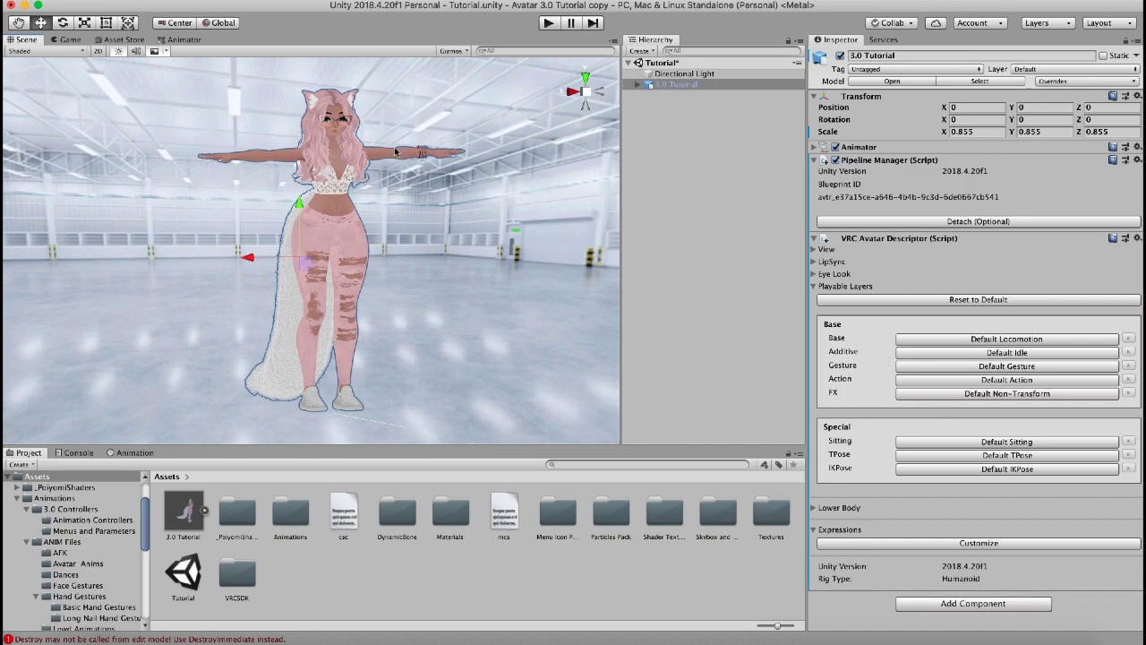
pyautogui.keyDown('alt'); pyautogui.moveTo(395, 152); pyautogui.dragTo(478, 260); pyautogui.keyUp('alt')
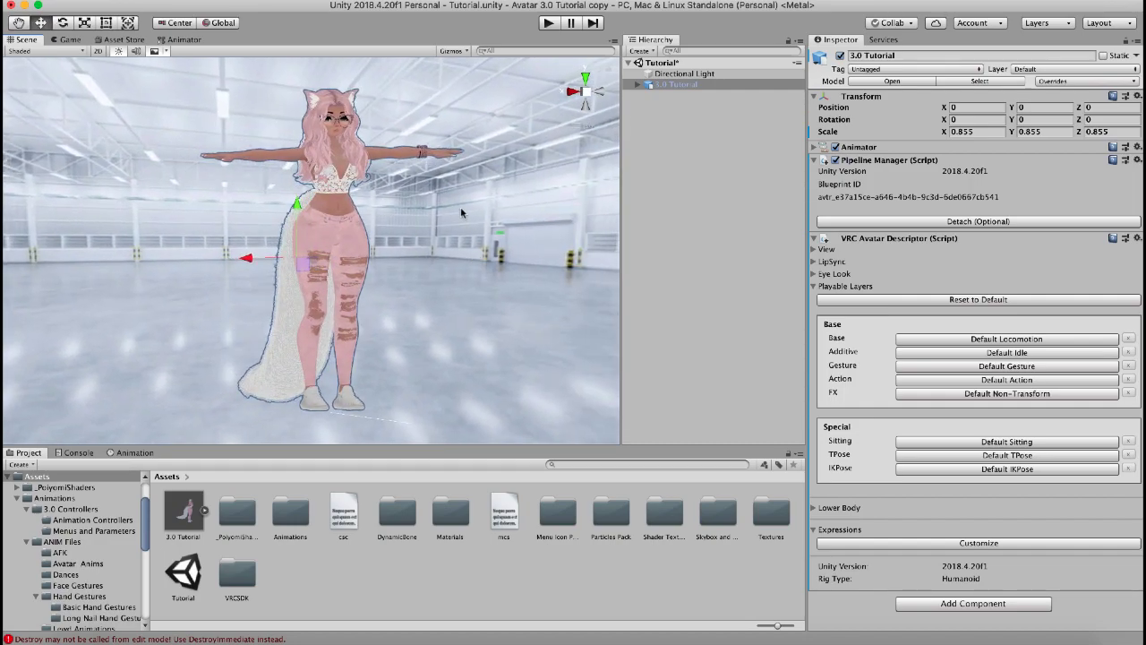
pyautogui.scroll(5, 464, 215)
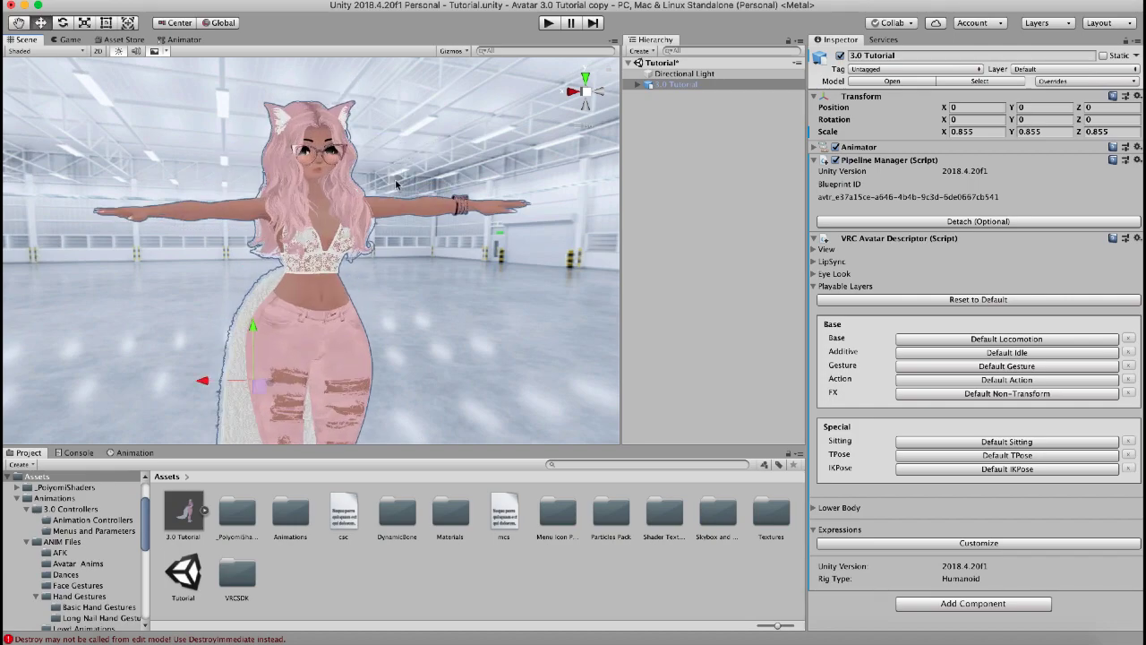
pyautogui.scroll(2, 435, 315)
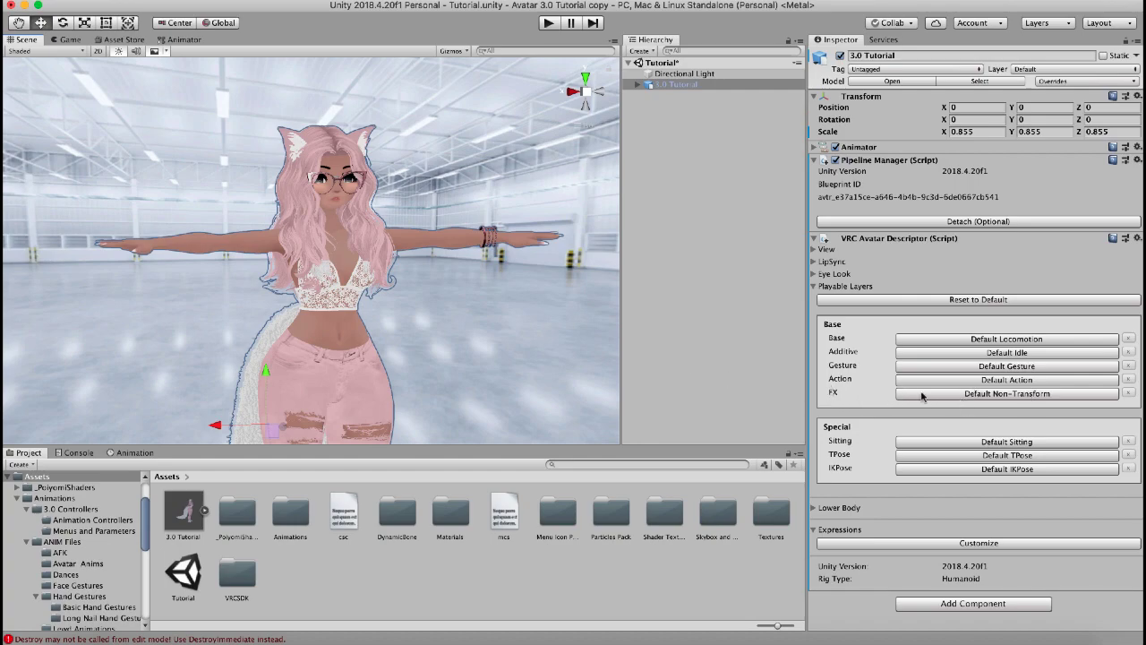
pyautogui.scroll(-3, 486, 338)
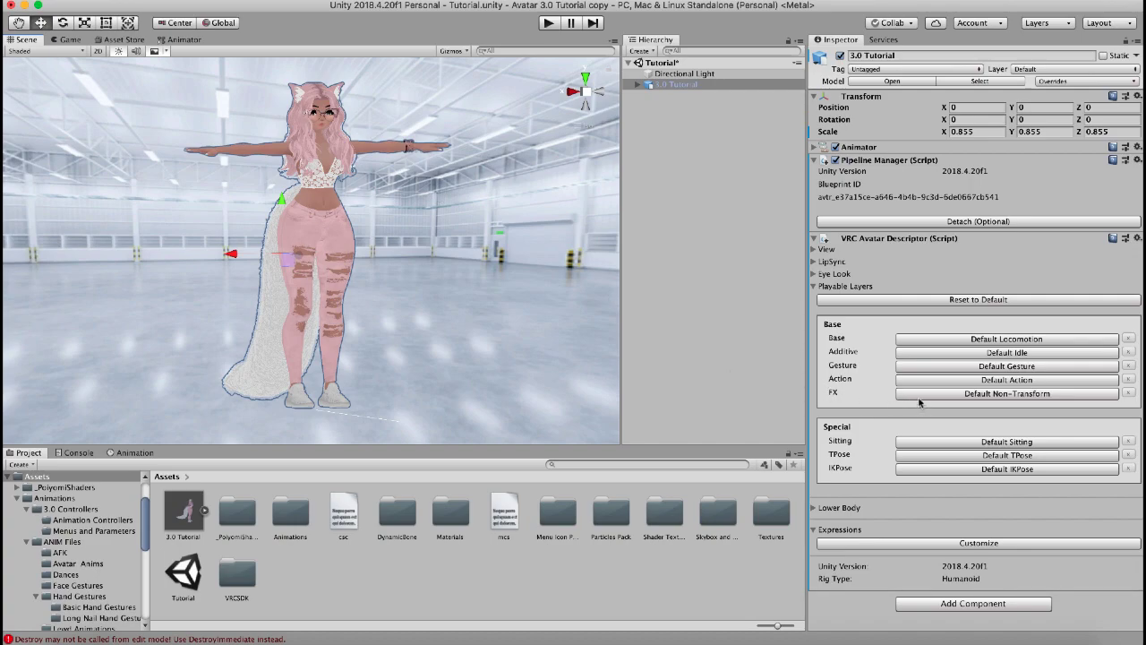
pyautogui.scroll(2, 331, 204)
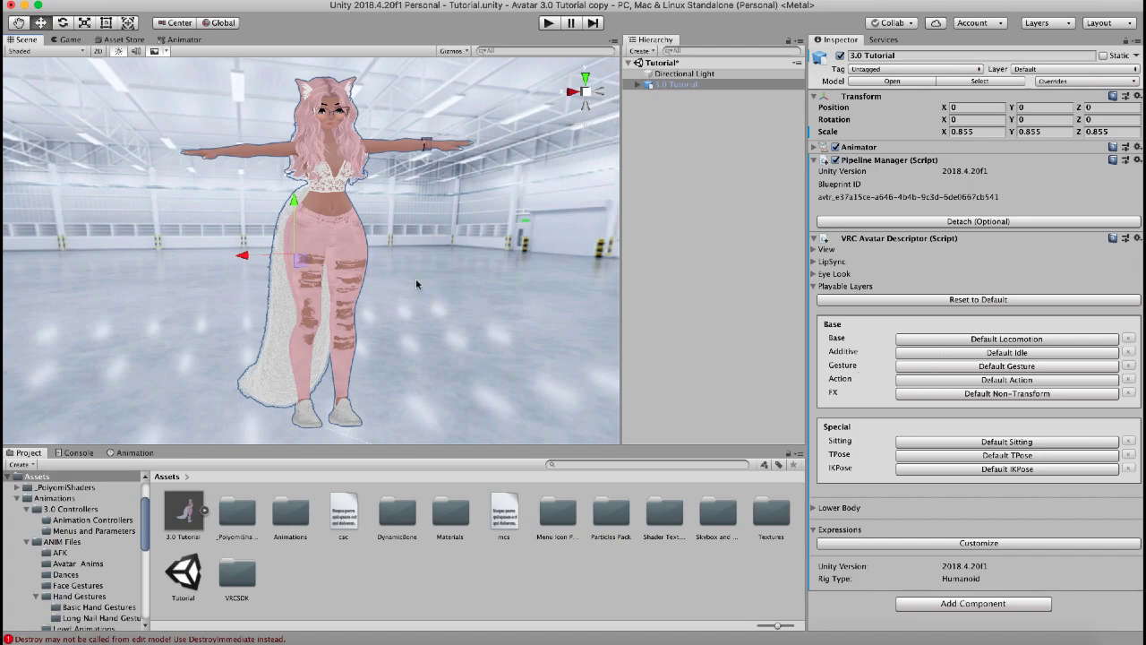
pyautogui.keyDown('alt'); pyautogui.moveTo(418, 286); pyautogui.dragTo(437, 291); pyautogui.keyUp('alt')
# Expand and customize the descriptor's Expressions section, leaving Menu and Parameters set to None
pyautogui.click(839, 529)
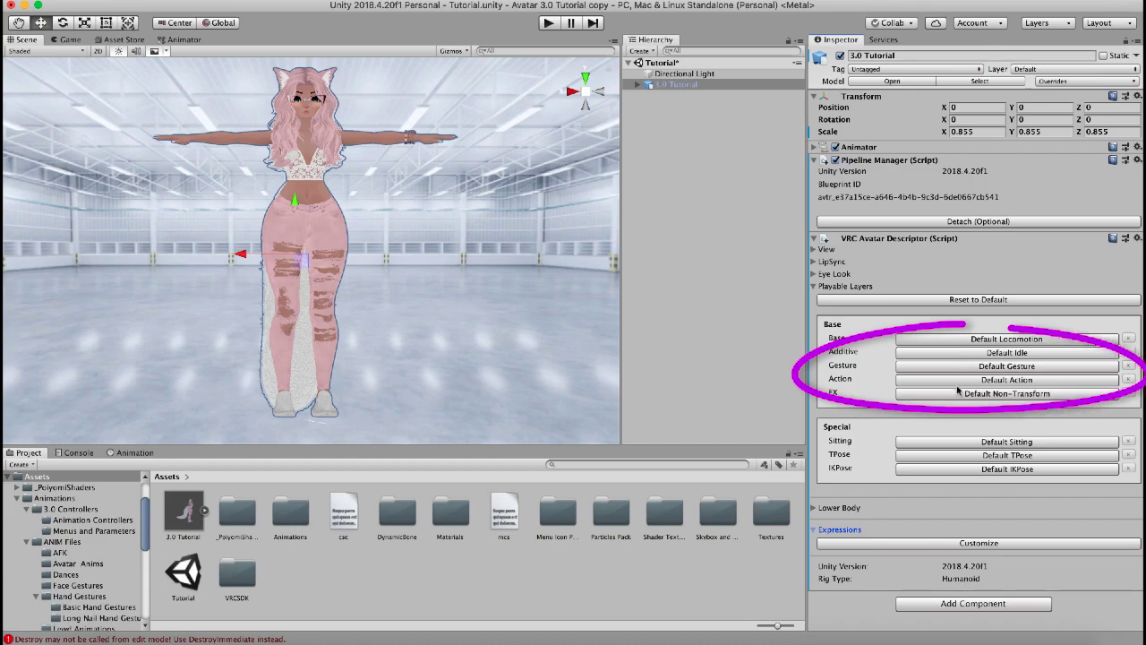
pyautogui.click(882, 544)
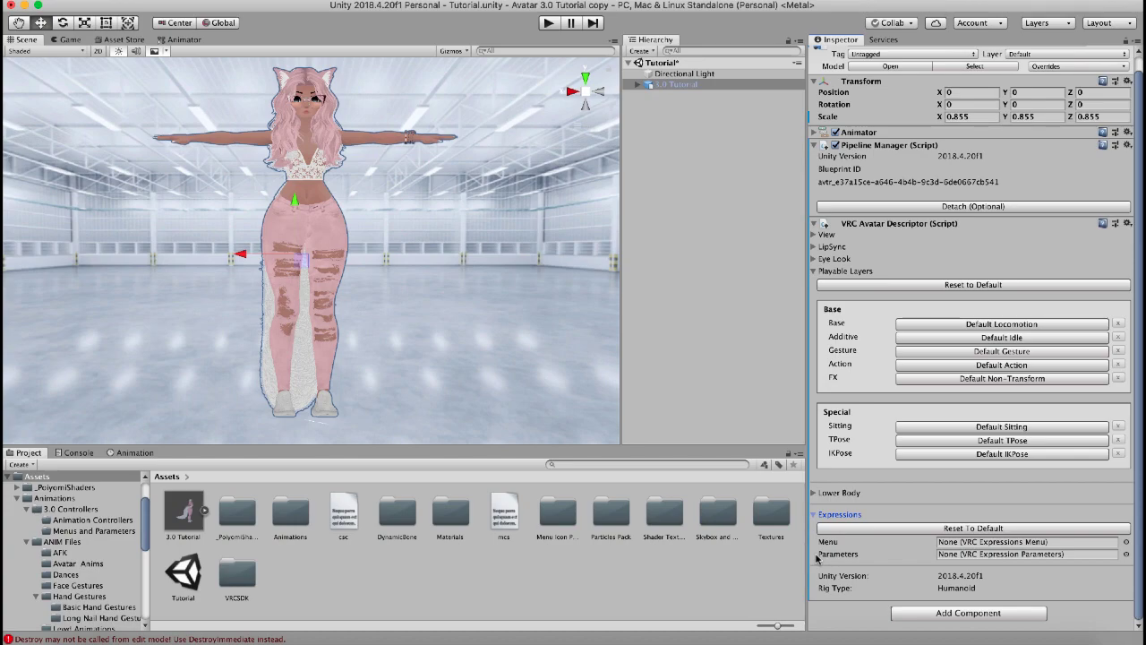
pyautogui.keyDown('alt'); pyautogui.moveTo(421, 260); pyautogui.dragTo(483, 262); pyautogui.keyUp('alt')
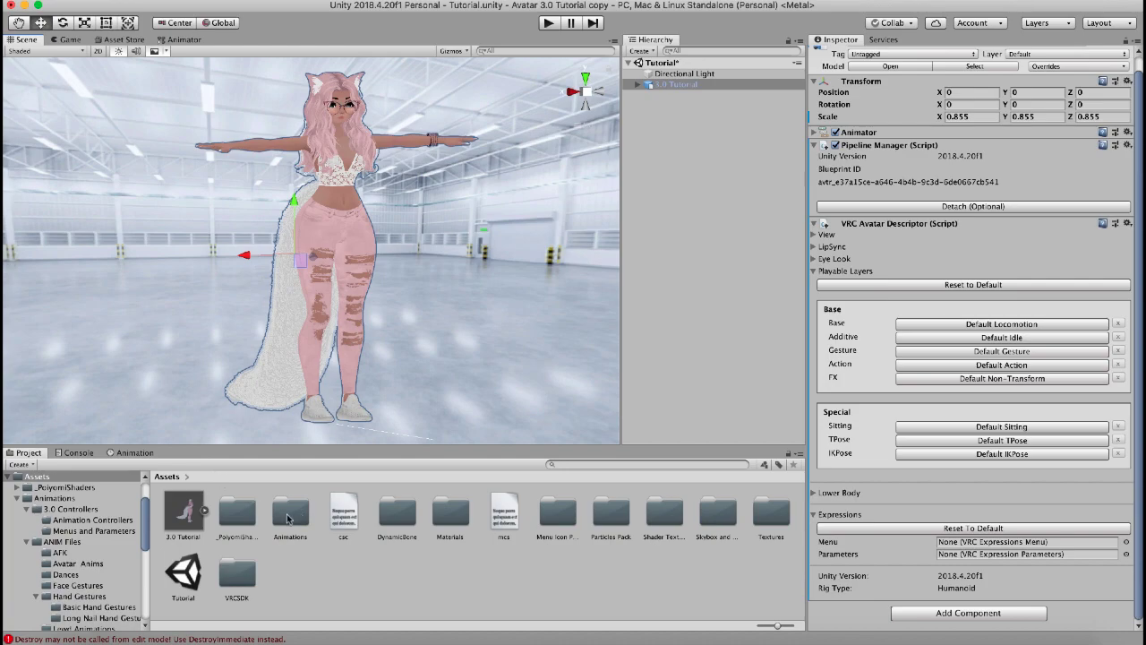
# Navigate the Project panel to Animations/3.0 Controllers/Menus and Parameters
pyautogui.doubleClick(288, 514)
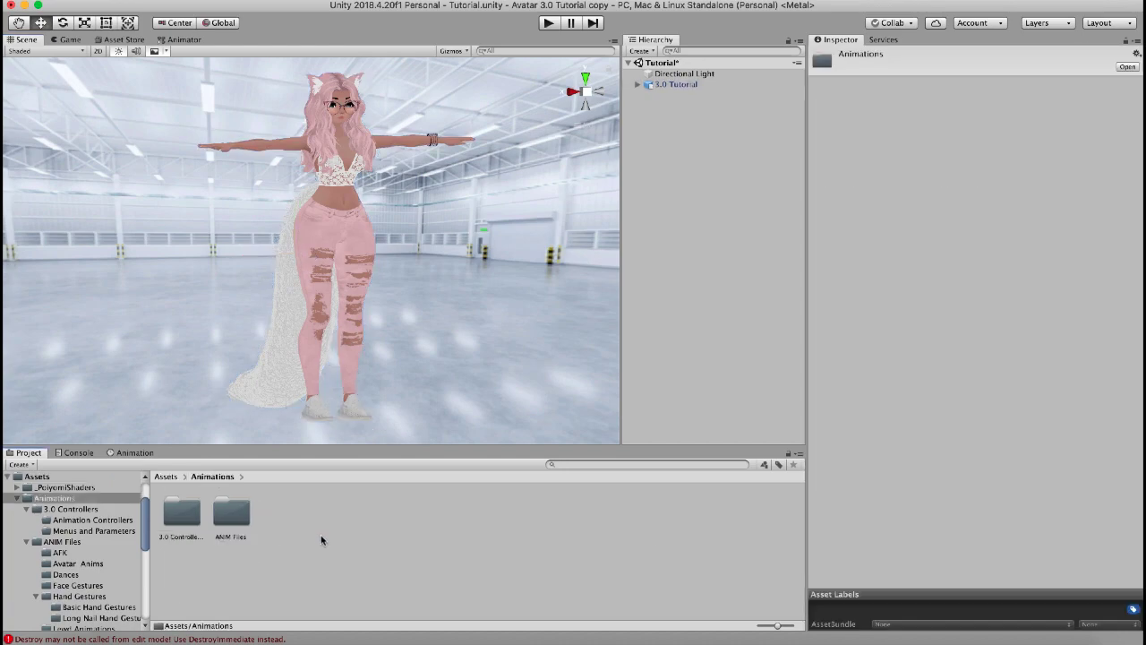
pyautogui.doubleClick(186, 514)
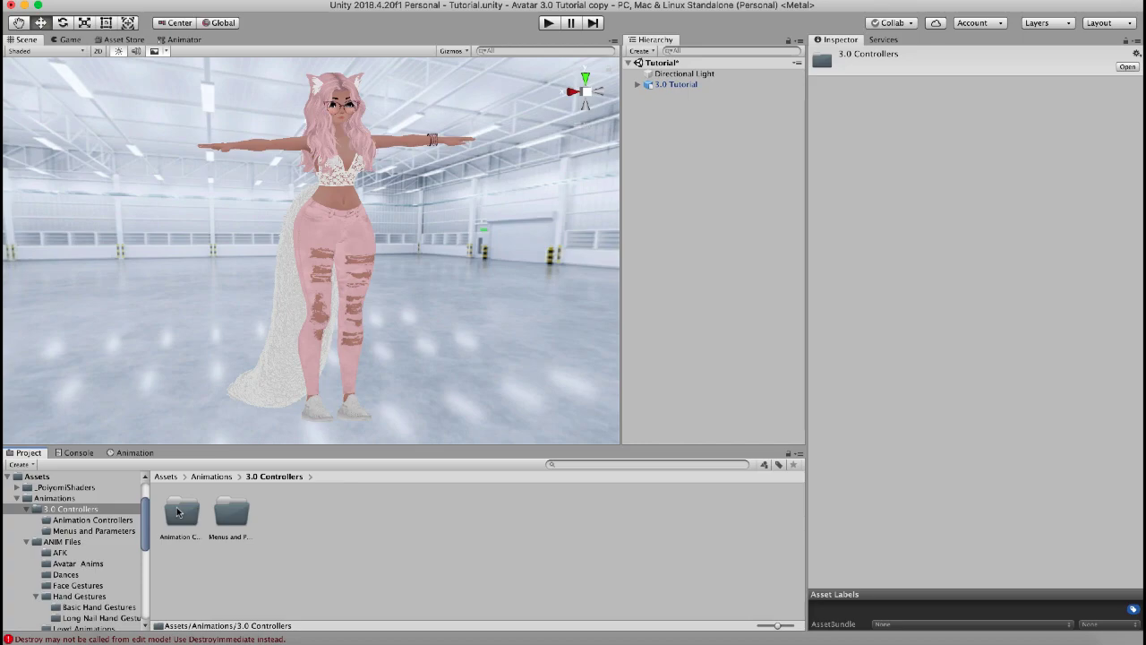
pyautogui.doubleClick(230, 514)
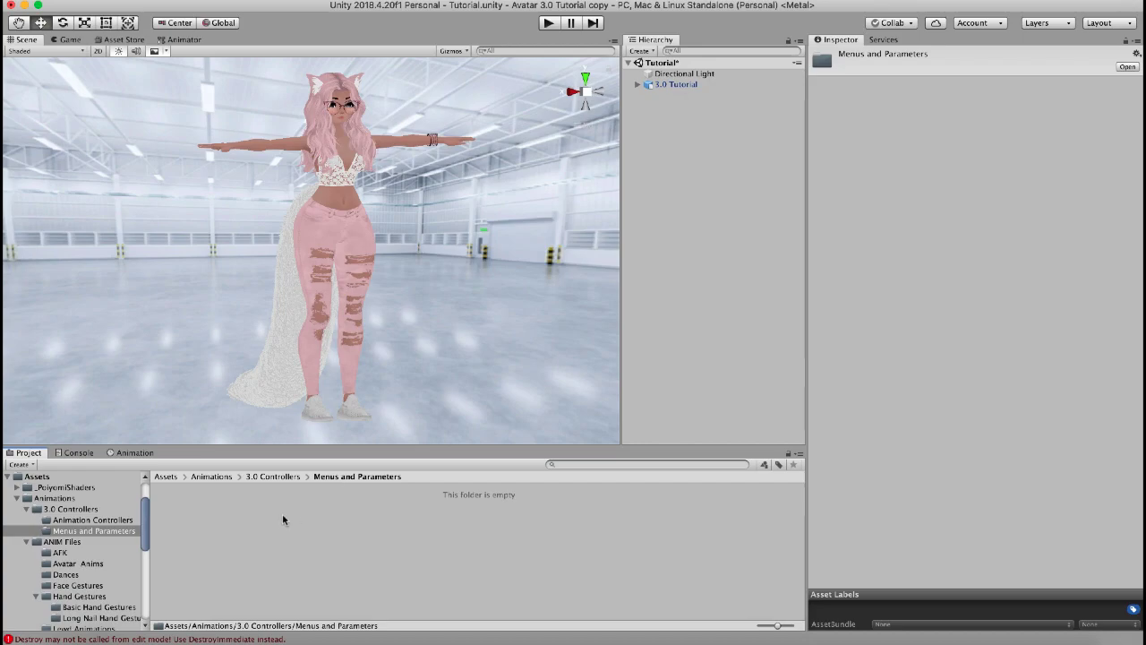
# Create a VRChat Expression Menu asset named 'Top Level Menu' in the folder
pyautogui.rightClick(327, 540)
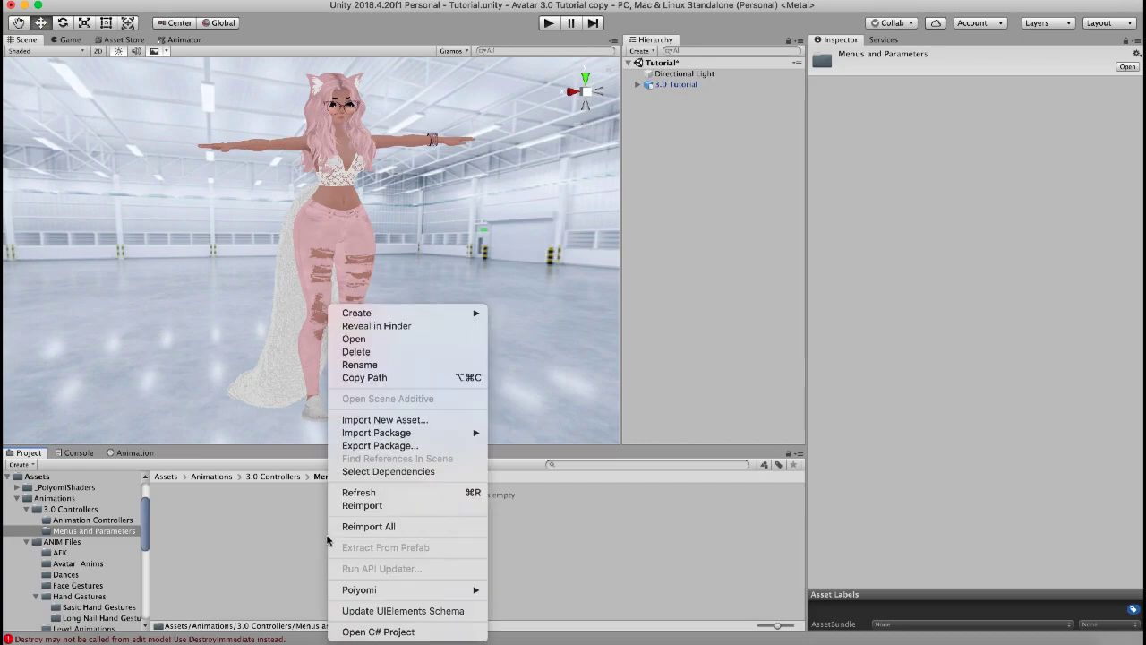
pyautogui.moveTo(419, 314)
pyautogui.moveTo(573, 133)
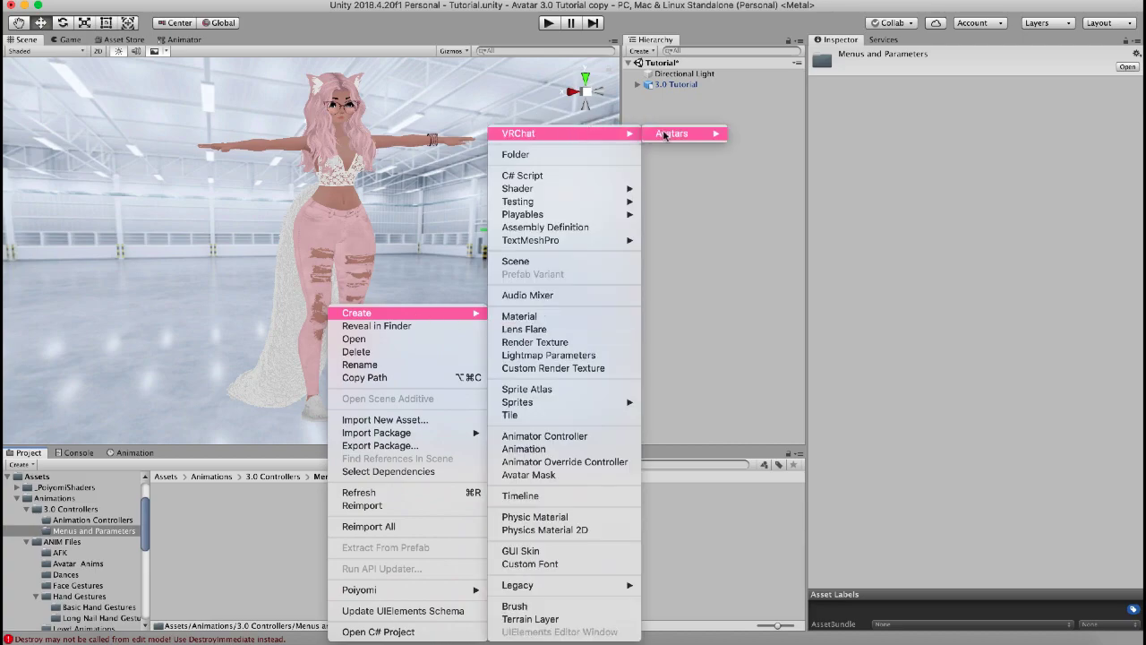
pyautogui.moveTo(664, 135)
pyautogui.click(766, 134)
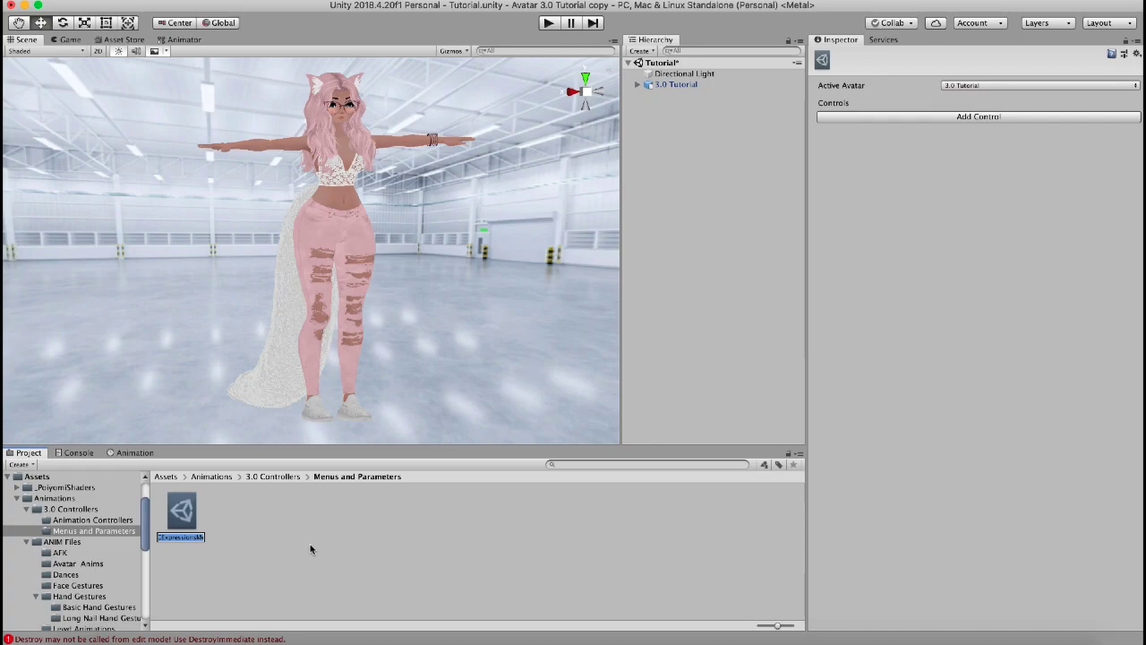
pyautogui.write('Top Level Menu')
pyautogui.press('Return')
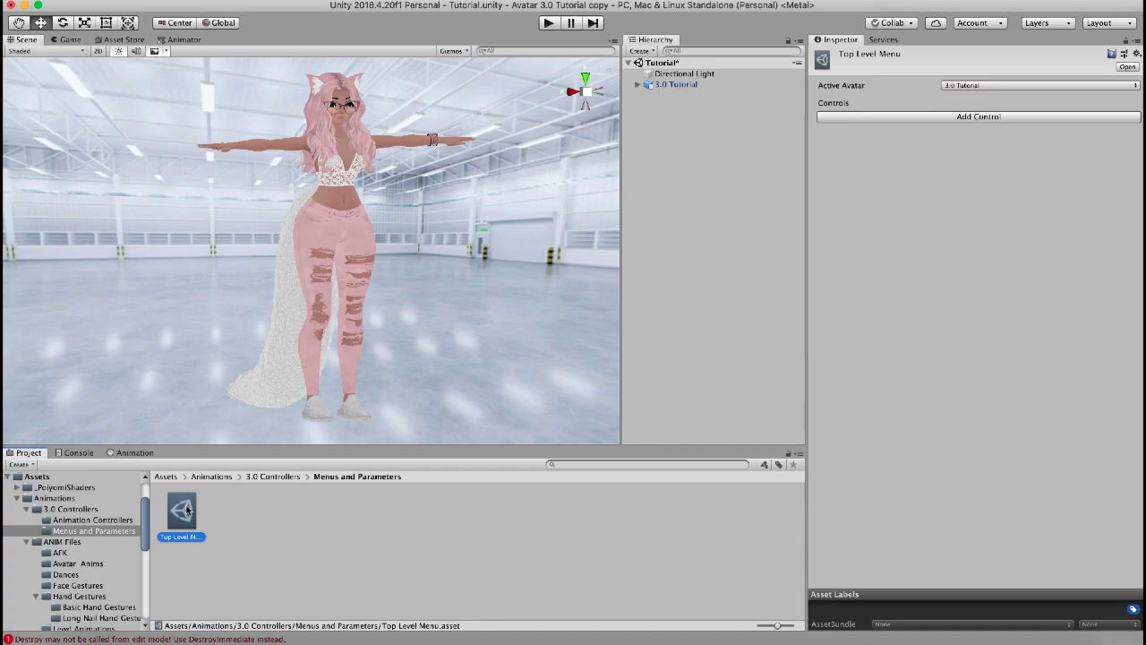
# Create a VRChat Expression Parameters asset named 'Parameters', then select Top Level Menu
pyautogui.rightClick(265, 517)
pyautogui.moveTo(278, 320)
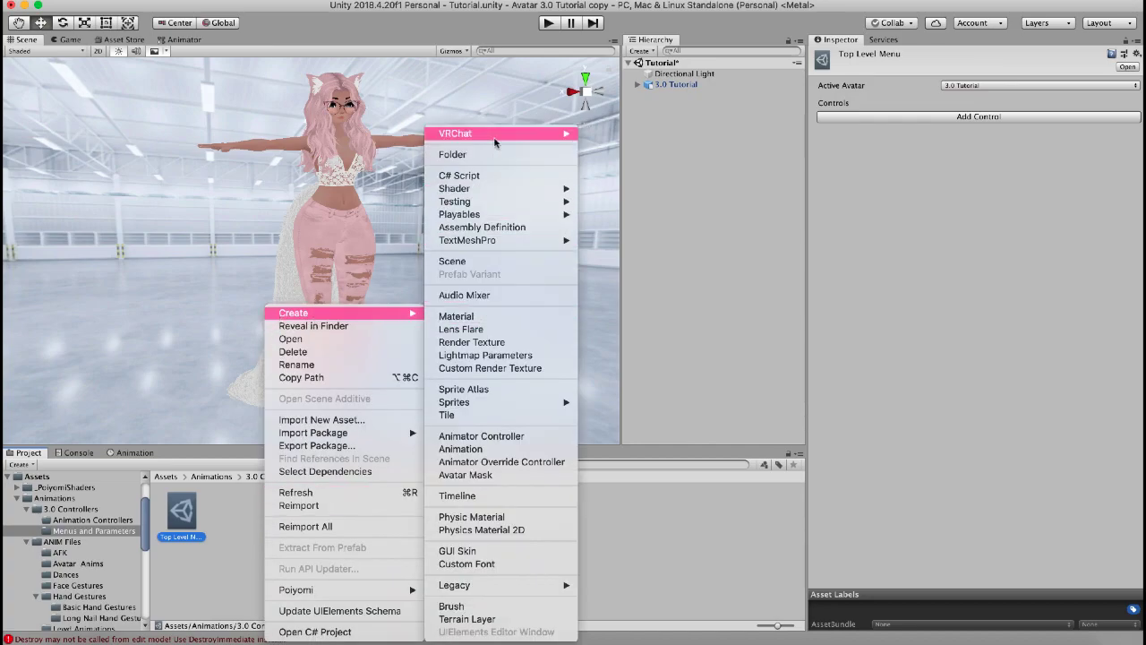
pyautogui.moveTo(497, 143)
pyautogui.moveTo(633, 134)
pyautogui.click(728, 146)
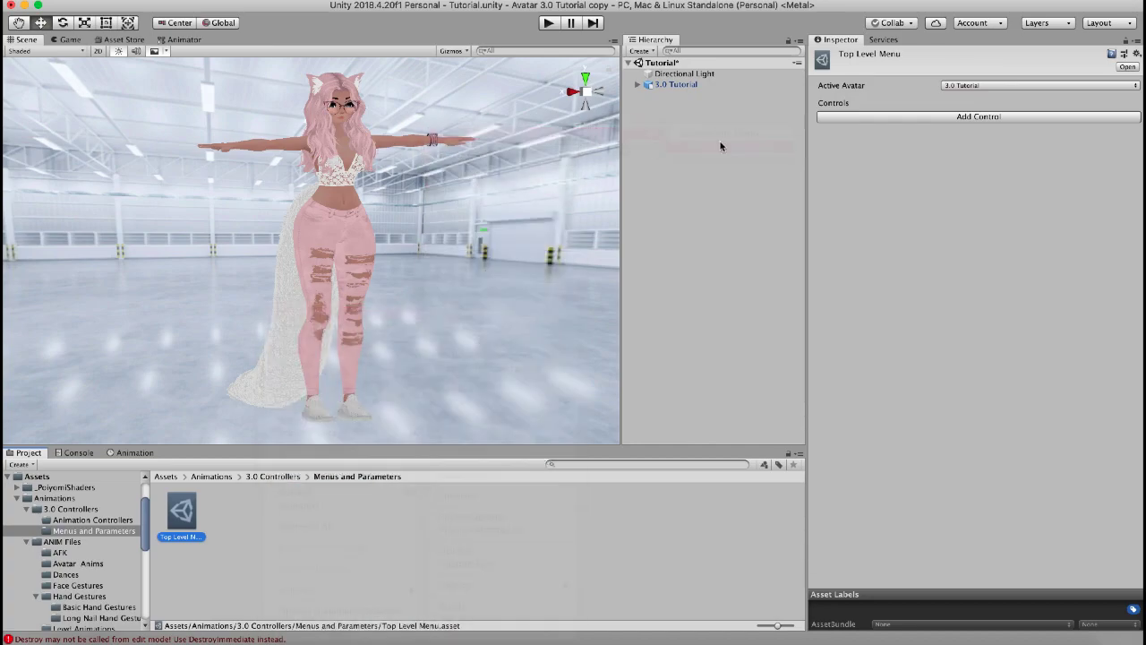
pyautogui.write('Pa')
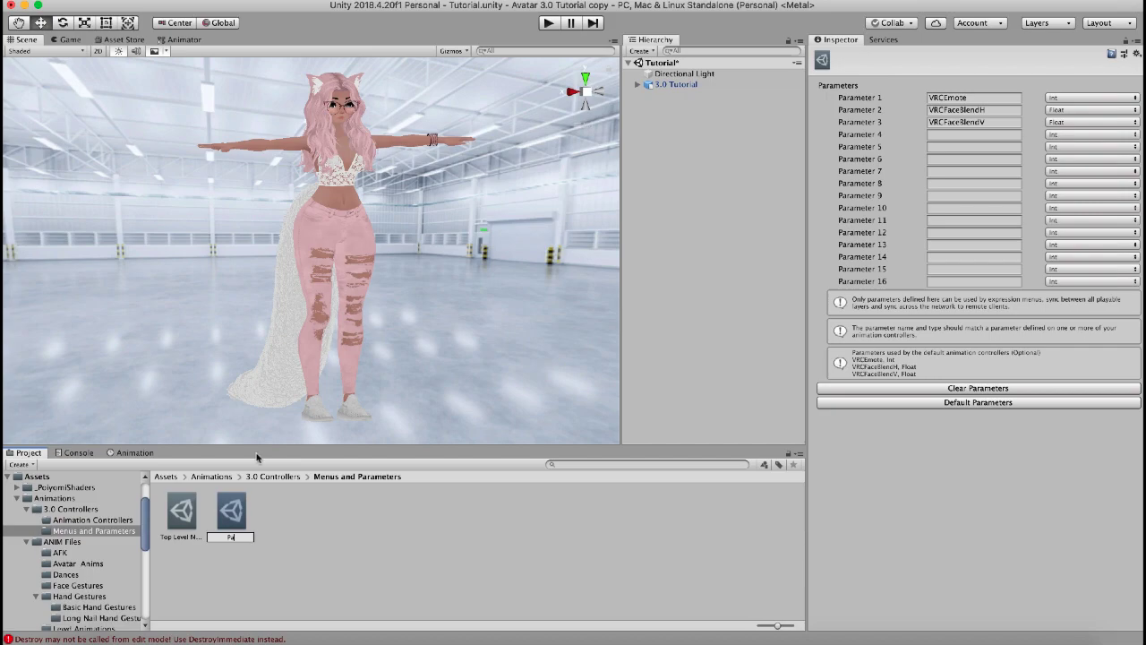
pyautogui.write('rameters')
pyautogui.press('Return')
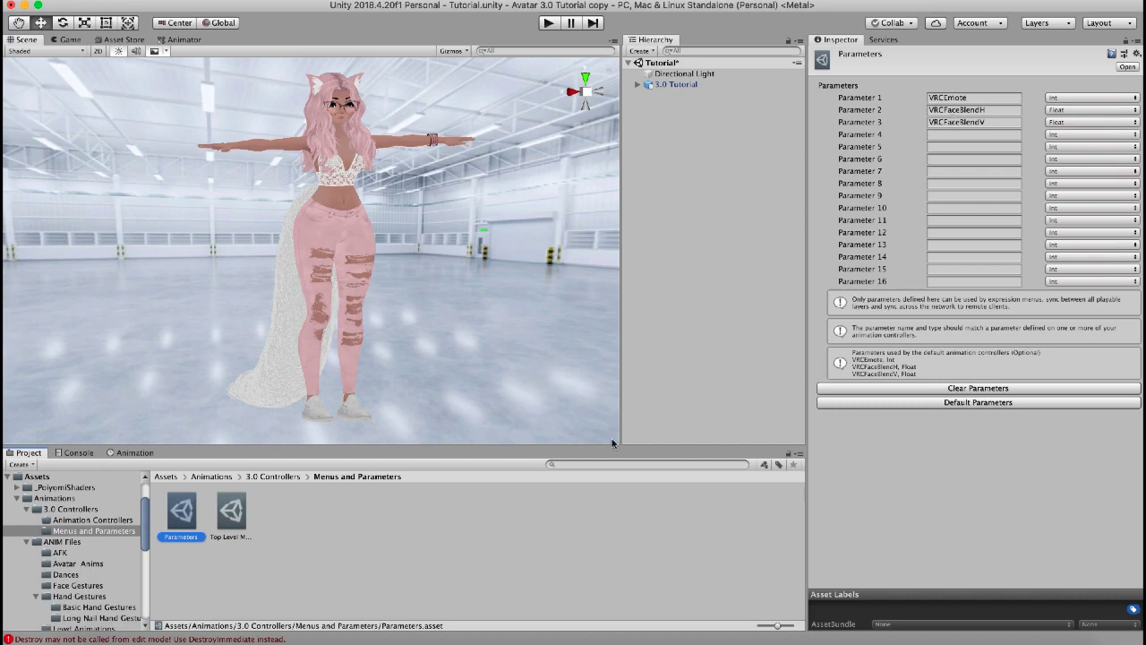
pyautogui.click(232, 511)
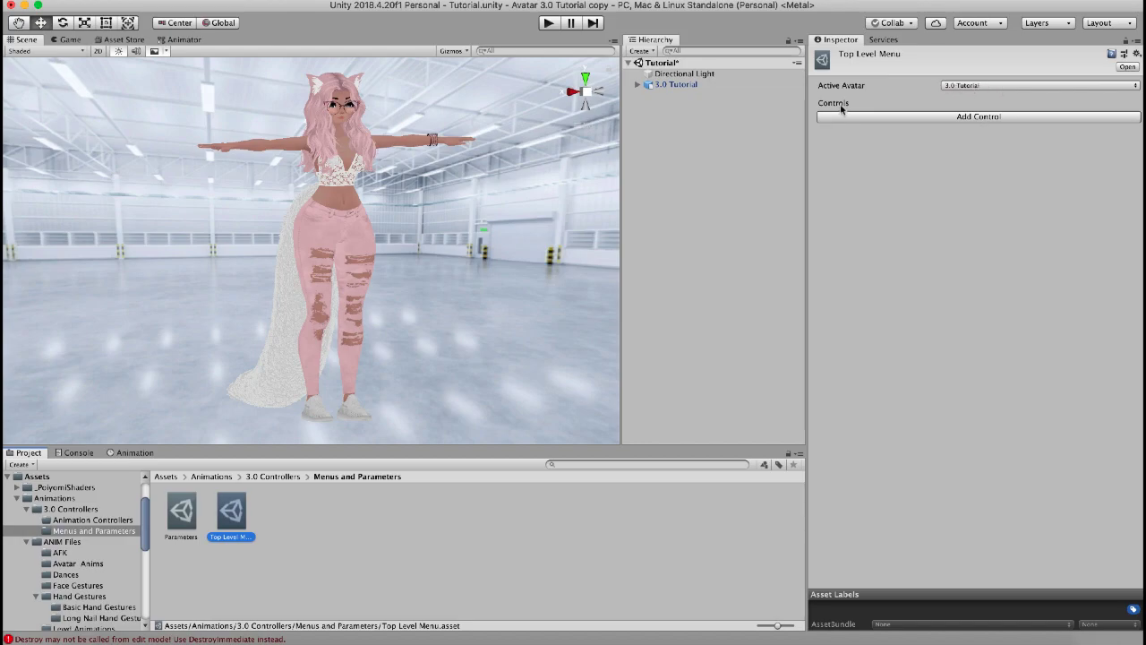
# Add a control to Top Level Menu and name it 'Emotes'
pyautogui.click(1004, 118)
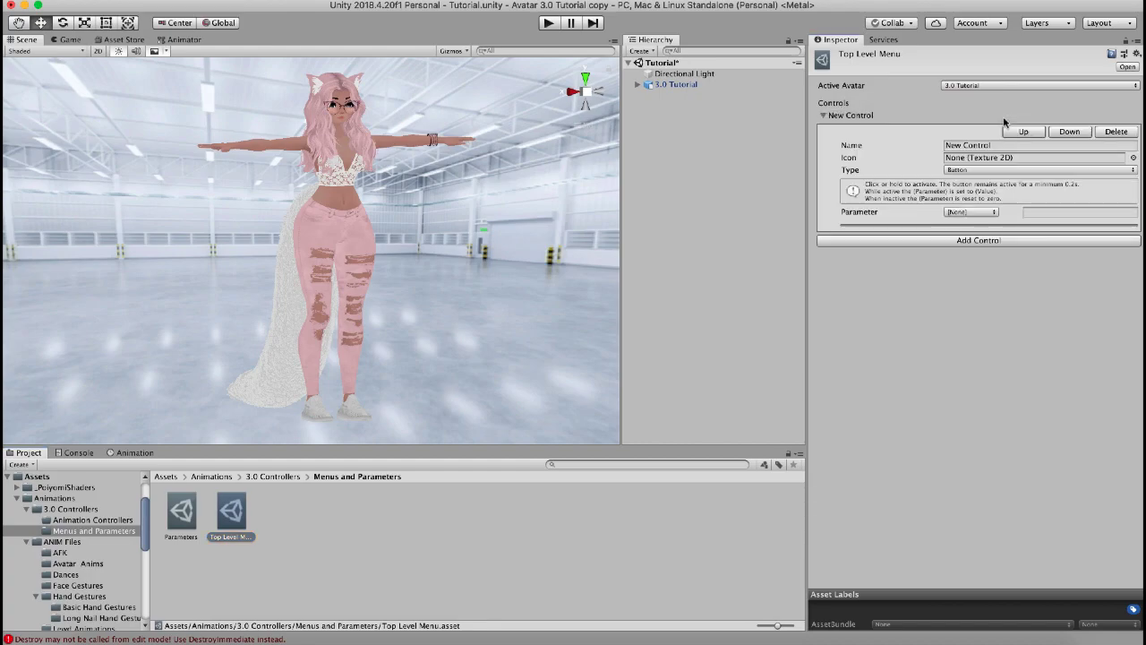
pyautogui.click(965, 145)
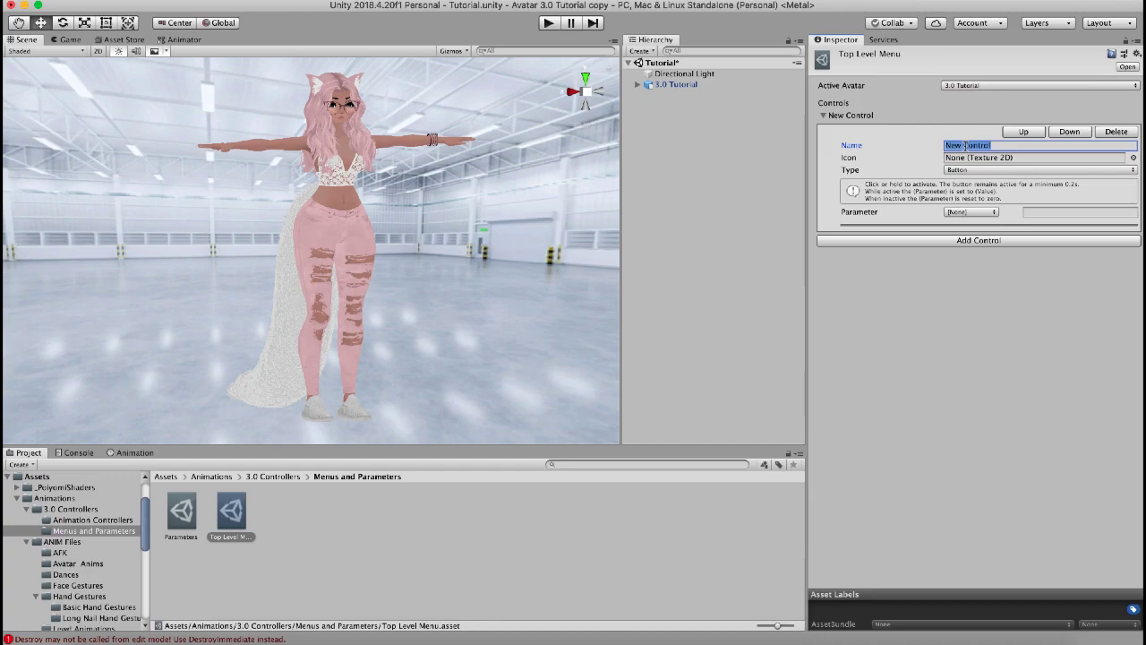
pyautogui.write('Emotes')
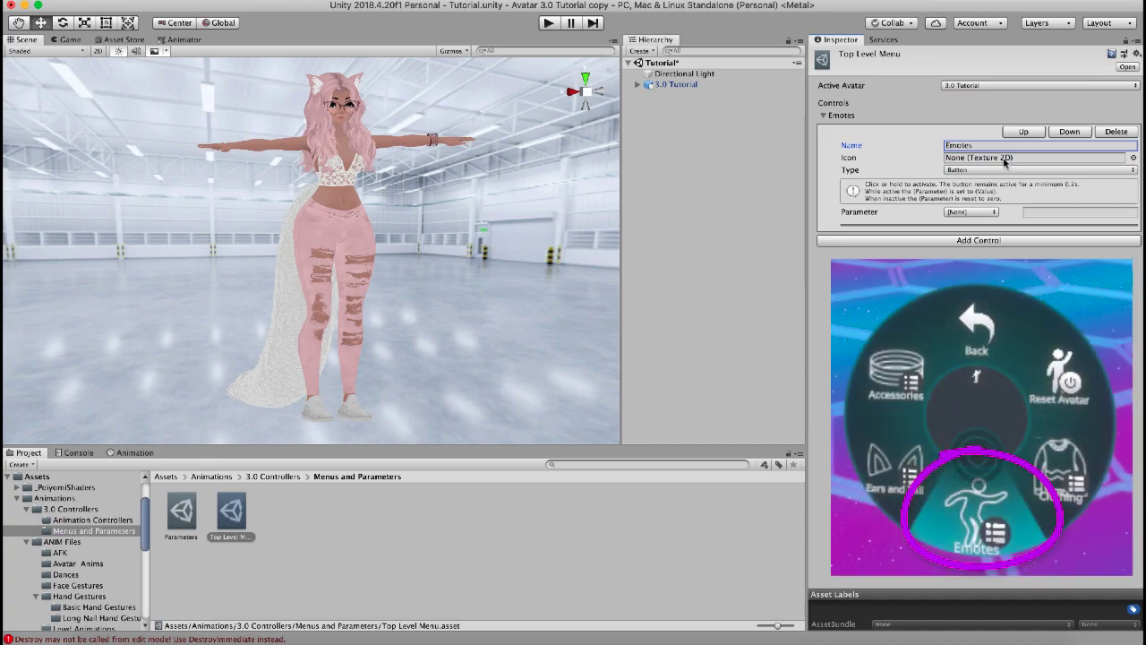
pyautogui.click(1134, 158)
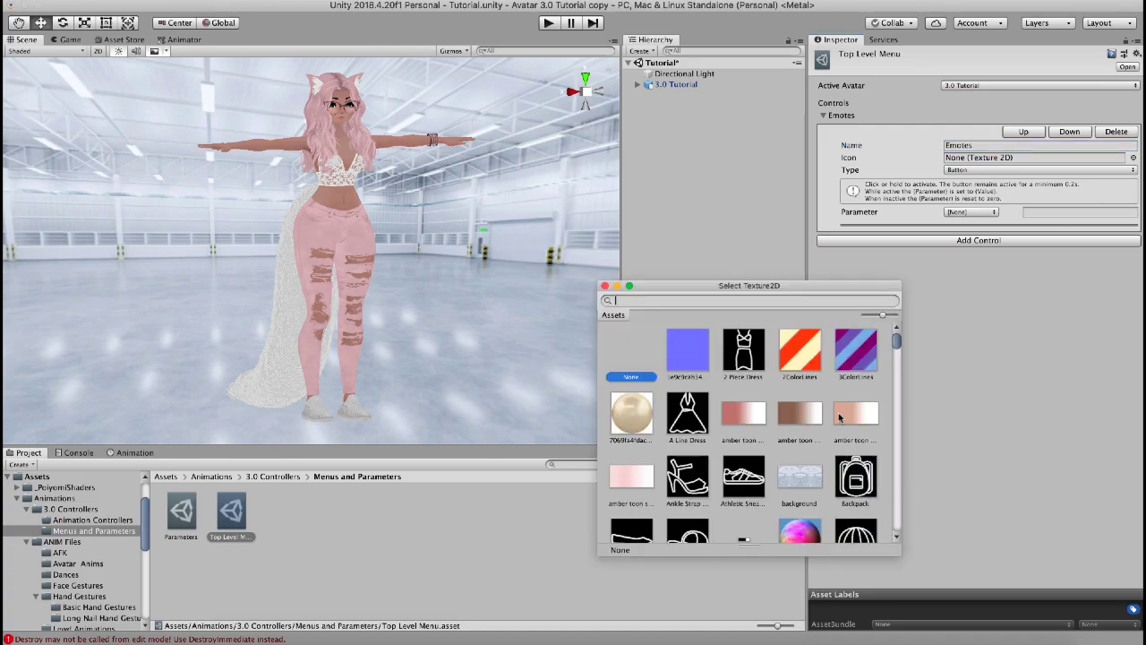
# Set the Emotes control's icon to Human Menu Icon 4, found by searching 'hum'
pyautogui.scroll(-5, 839, 417)
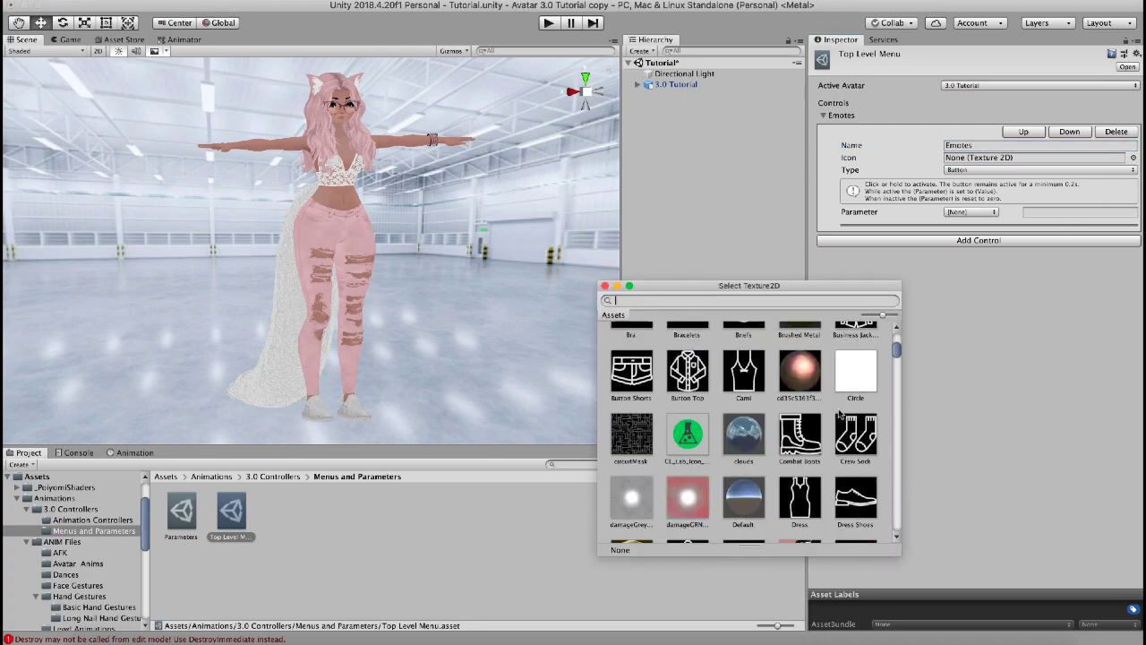
pyautogui.scroll(3, 840, 412)
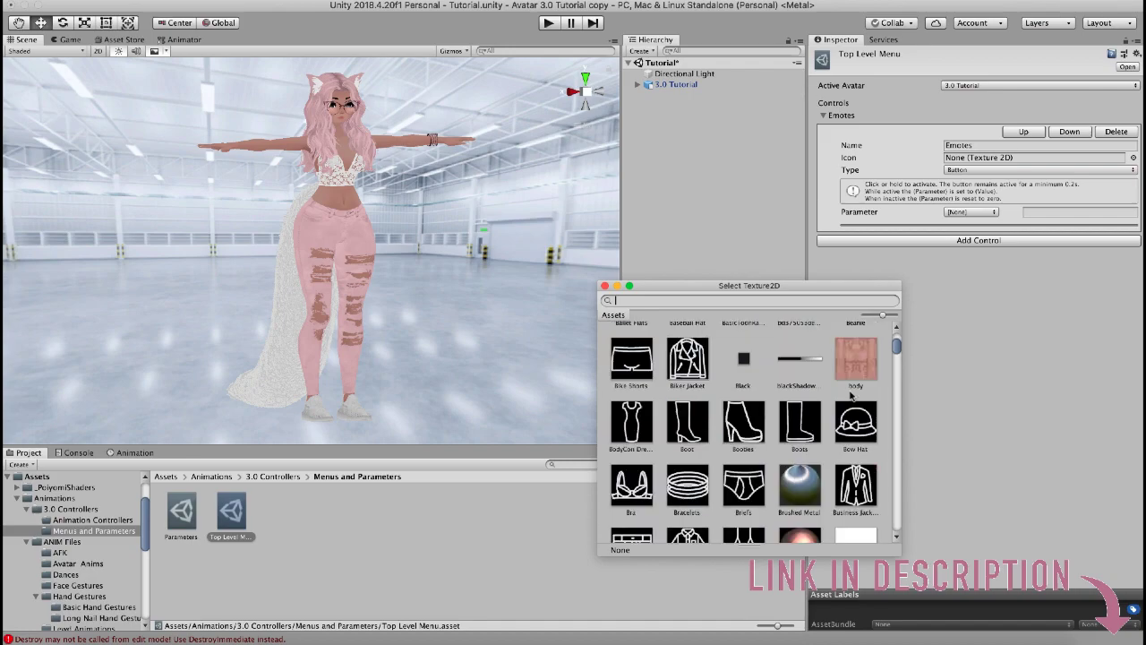
pyautogui.scroll(3, 851, 397)
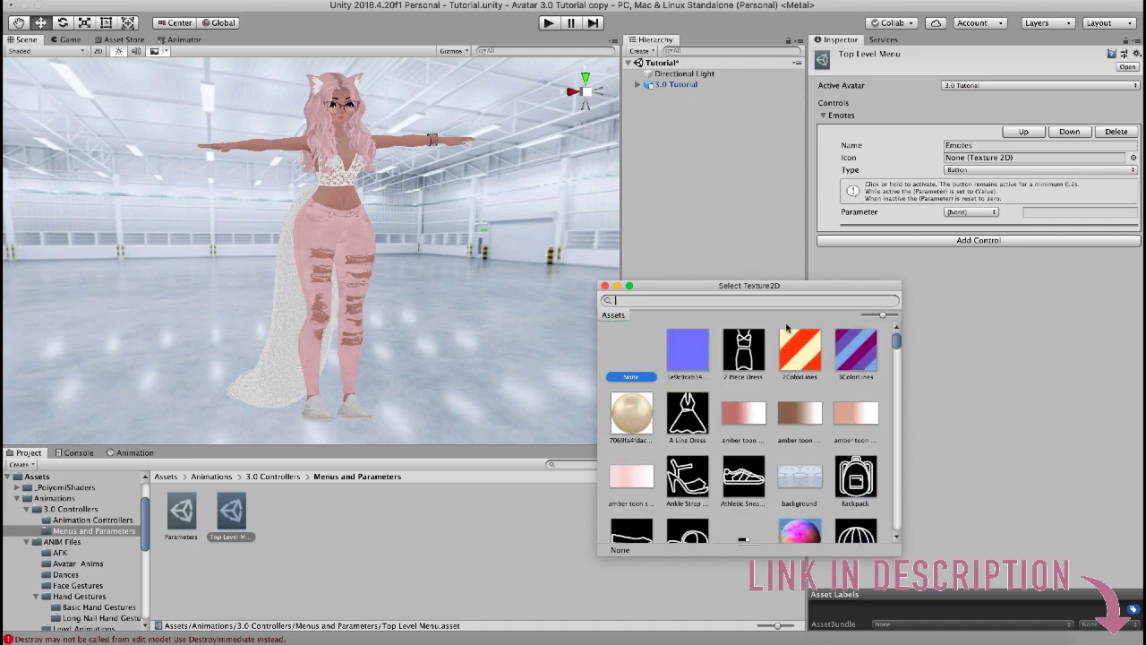
pyautogui.write('hum')
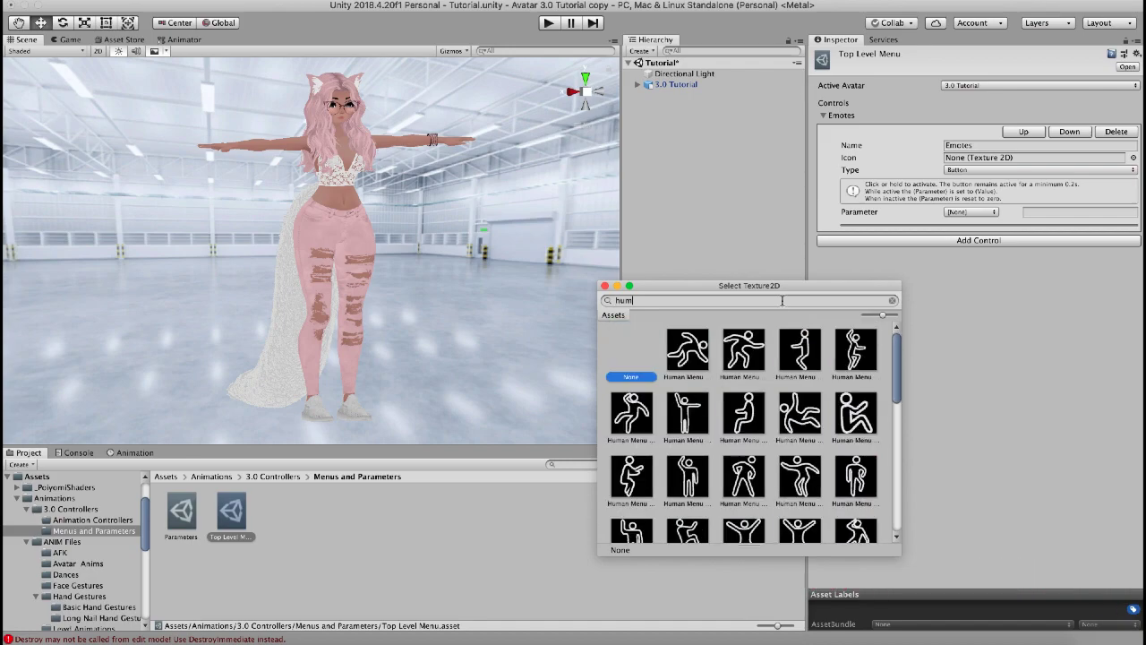
pyautogui.scroll(-1, 735, 418)
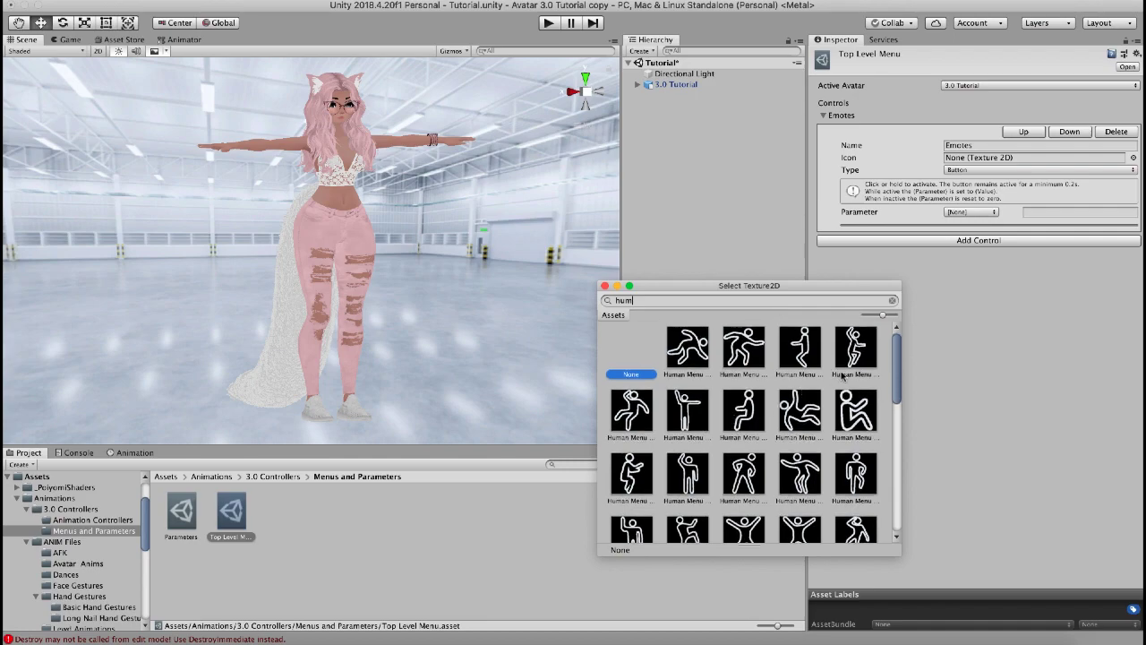
pyautogui.doubleClick(855, 348)
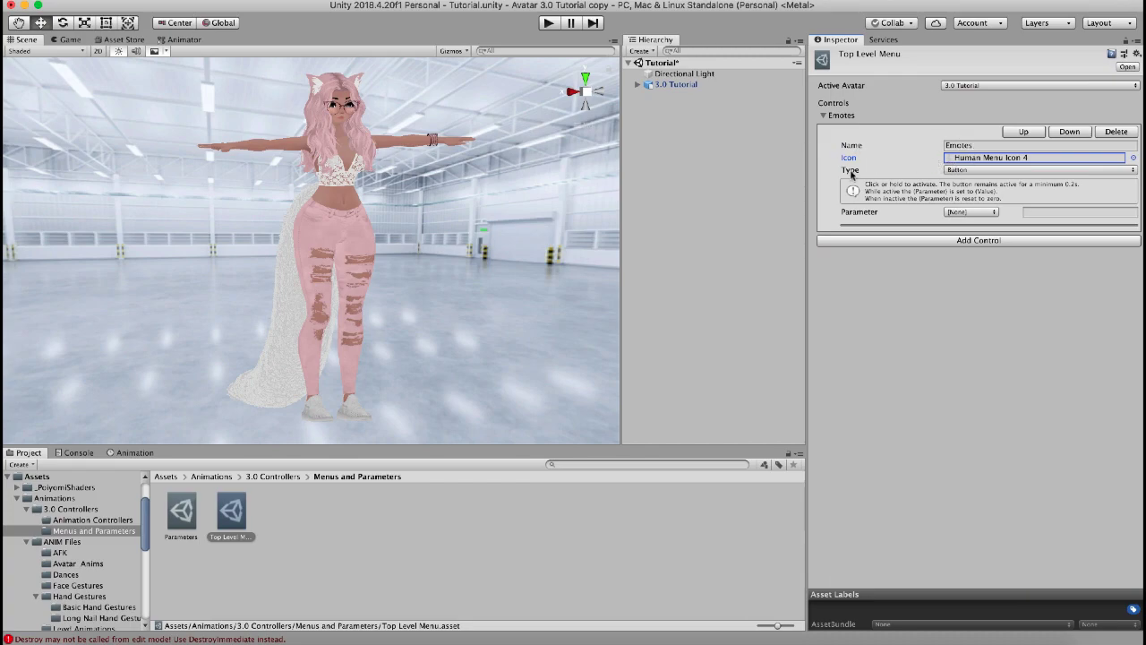
pyautogui.click(981, 170)
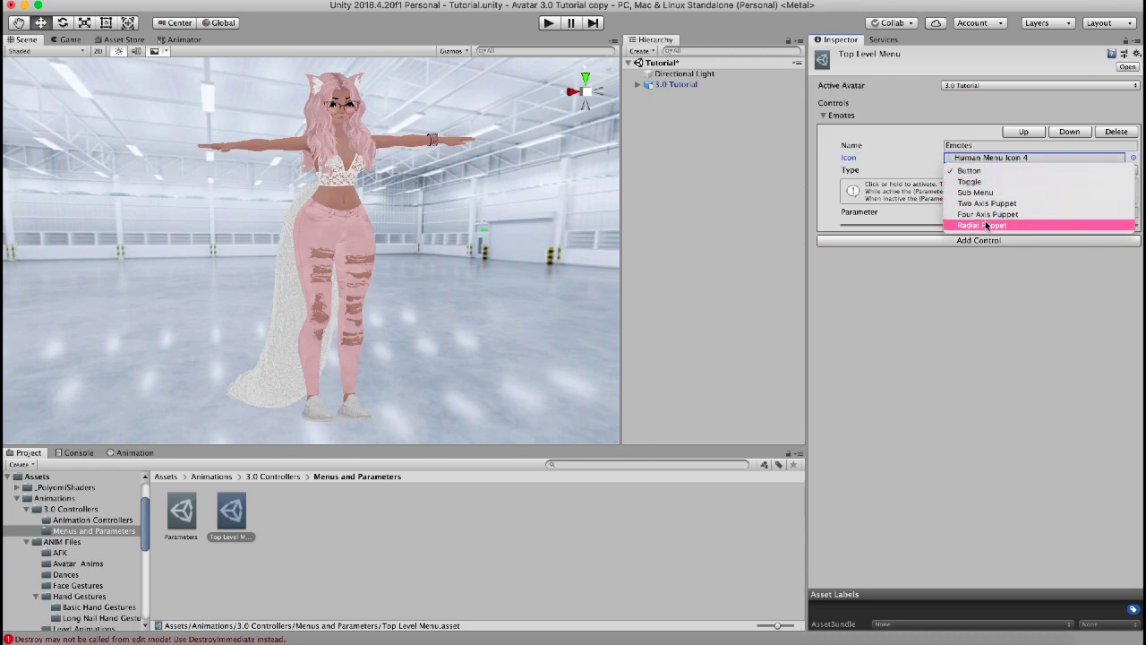
pyautogui.click(983, 172)
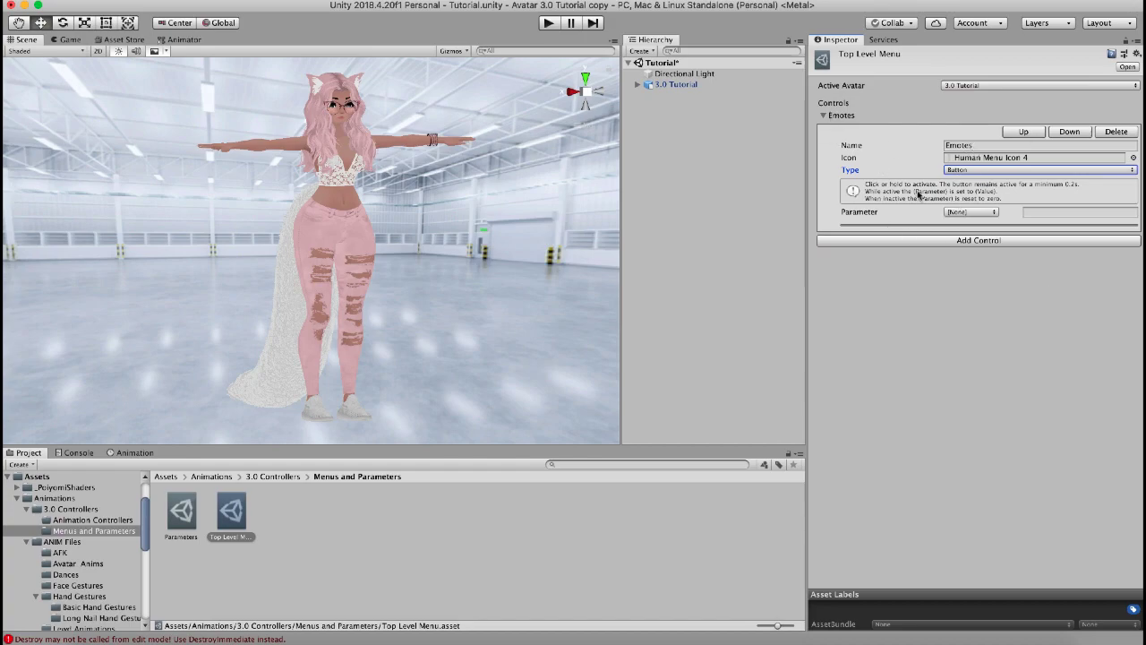
pyautogui.click(288, 521)
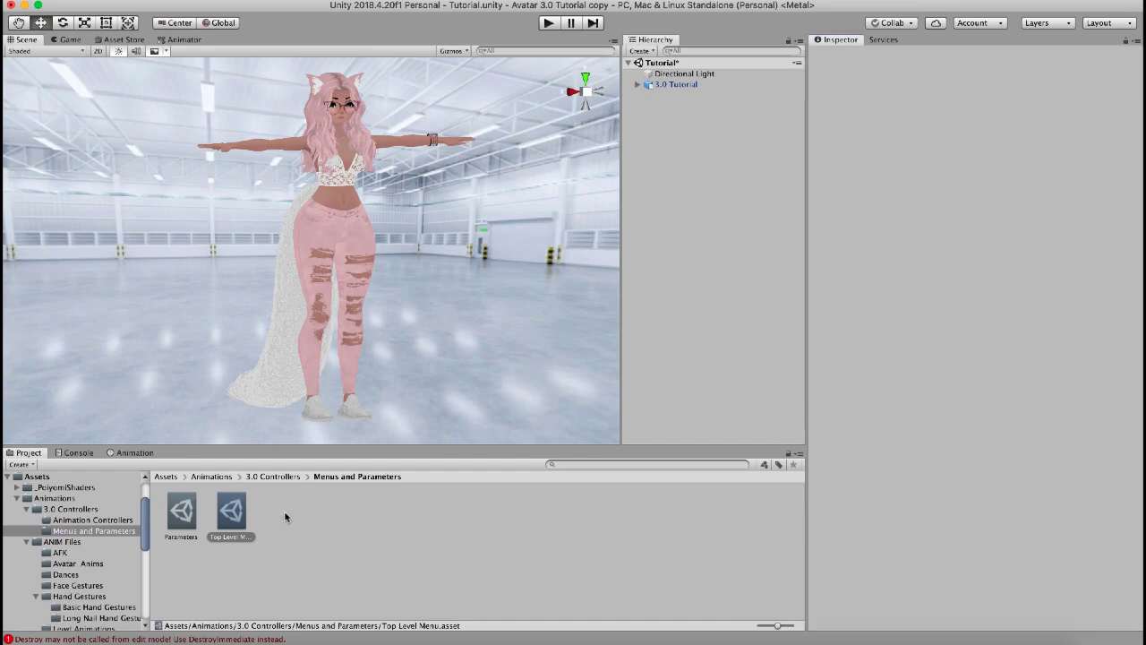
# Review the Top Level Menu and Parameters assets, then select the 3.0 Tutorial avatar's descriptor
pyautogui.click(233, 512)
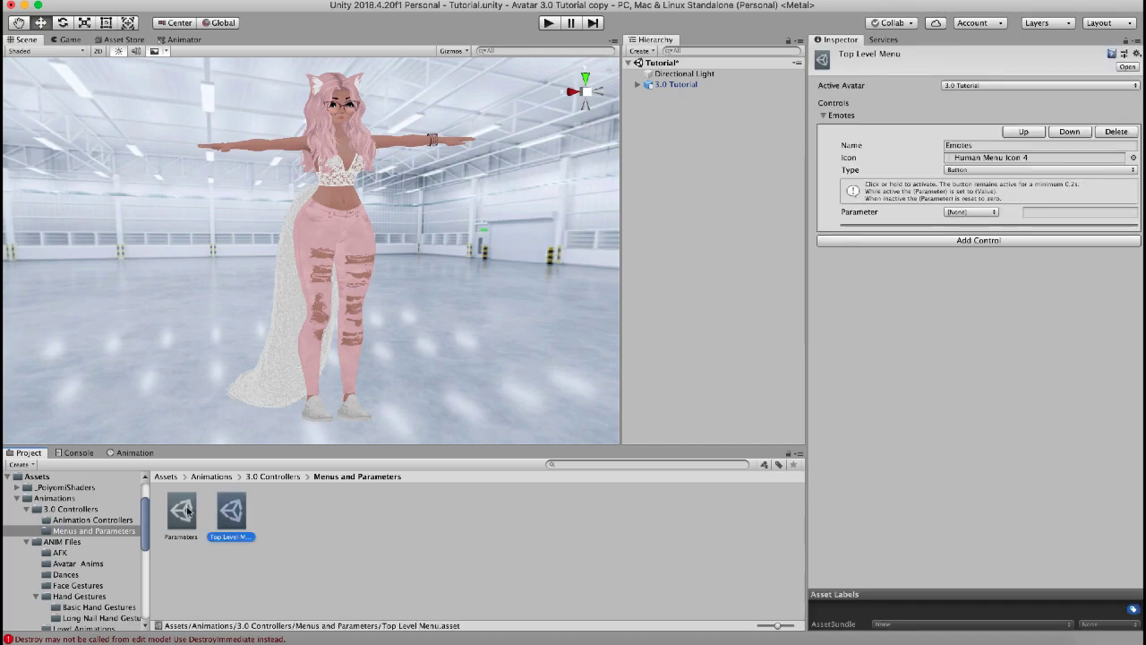
pyautogui.click(182, 511)
pyautogui.click(399, 556)
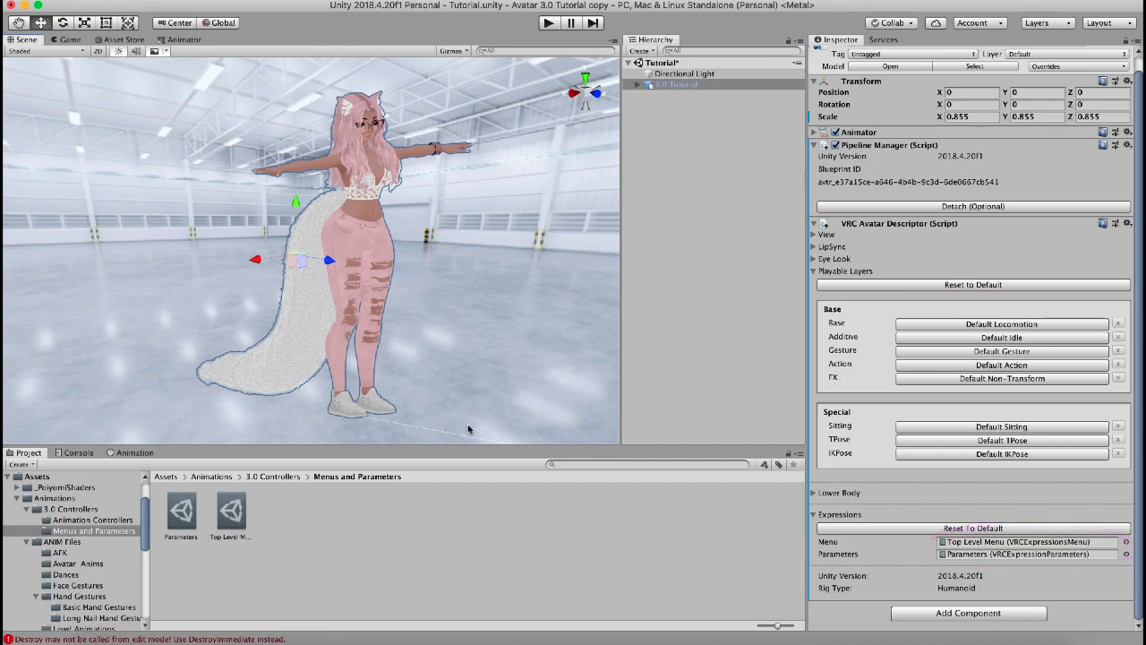
pyautogui.keyDown('alt'); pyautogui.moveTo(438, 358); pyautogui.dragTo(396, 388); pyautogui.keyUp('alt')
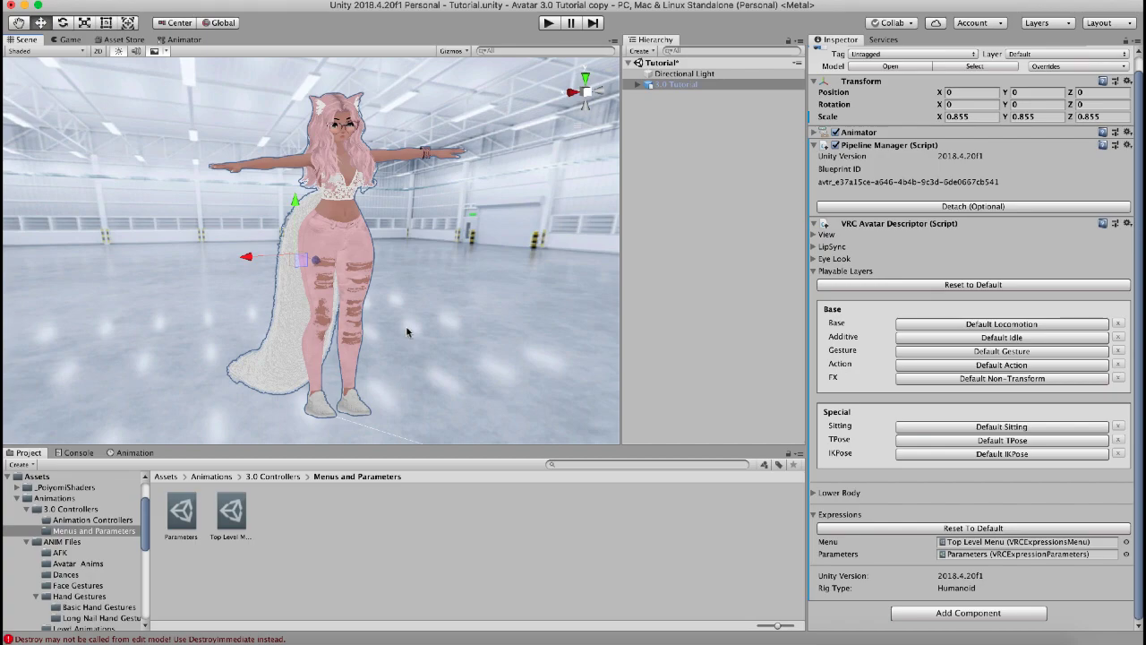